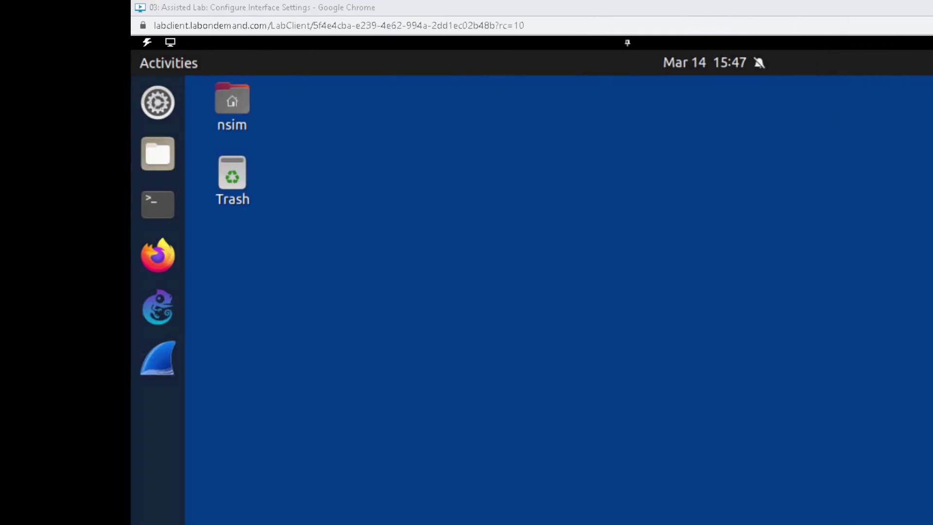
Step: Switch the lab machine's display to full screen
click(170, 42)
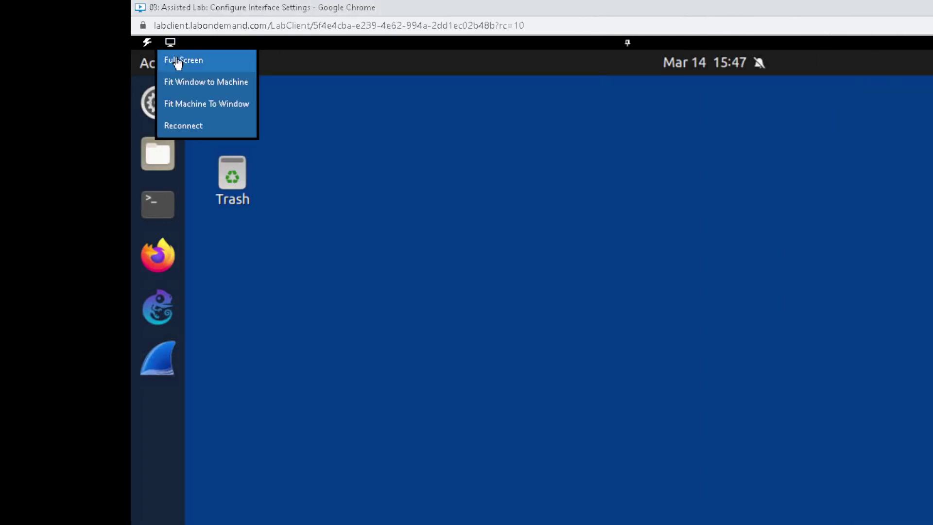
click(179, 61)
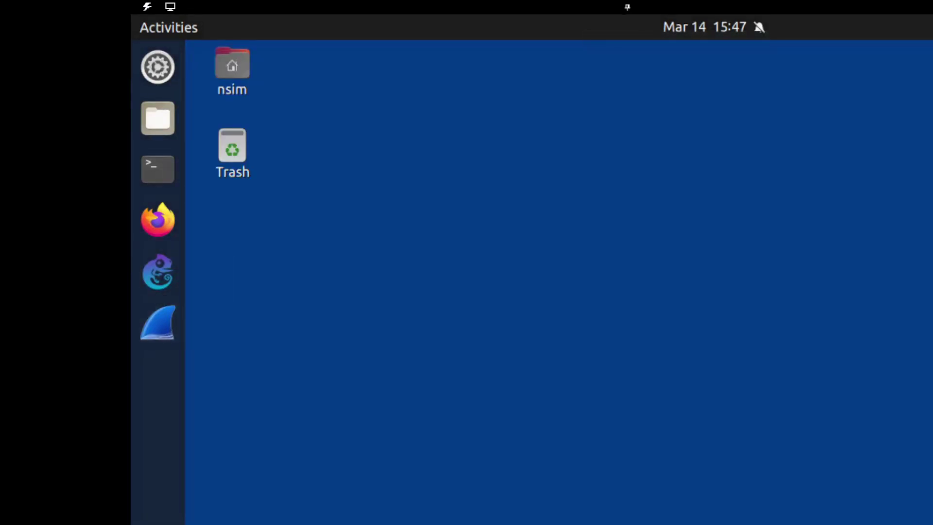
drag(240, 116, 144, 217)
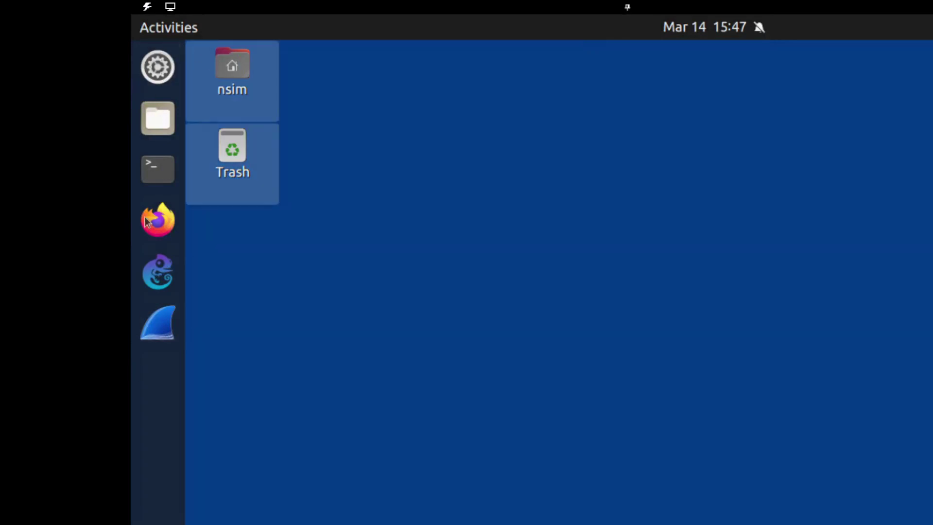
Step: Open the recent project interfaces-hub.gns3 in GNS3 and start all of its devices
click(159, 279)
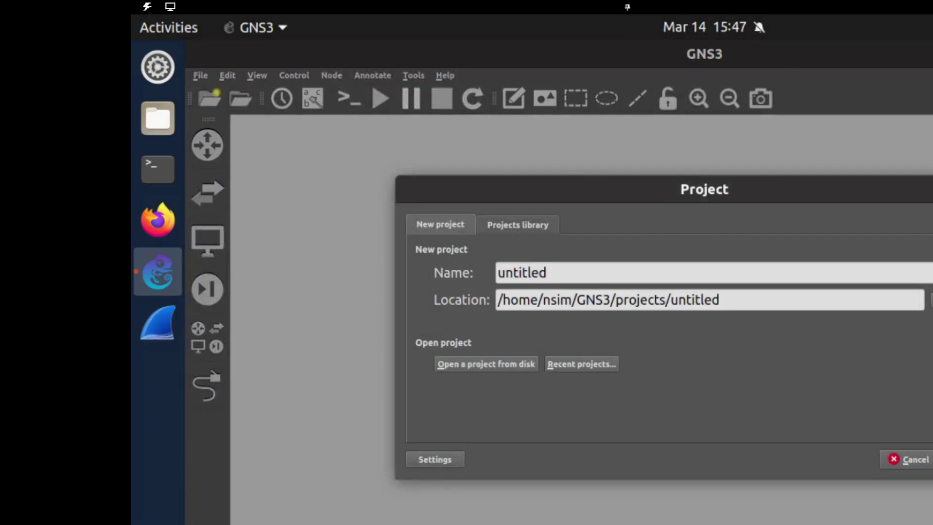
click(573, 368)
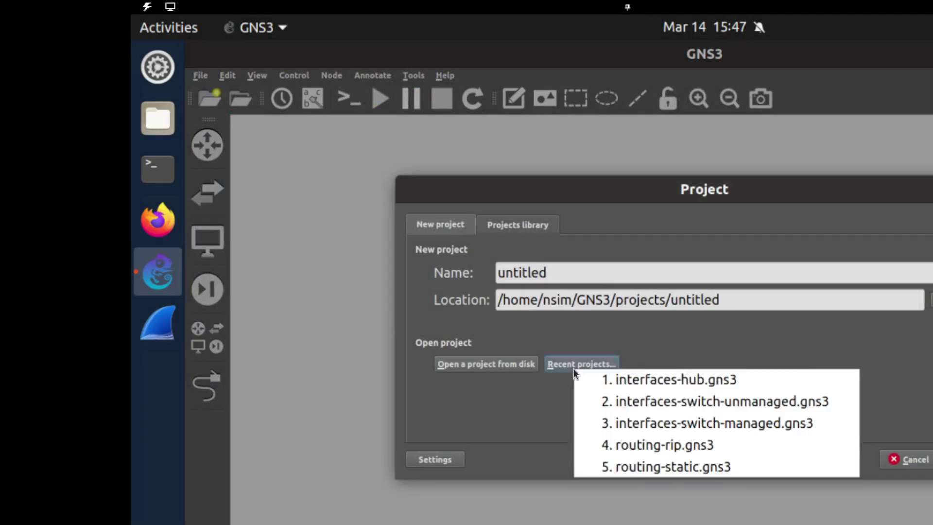
click(660, 389)
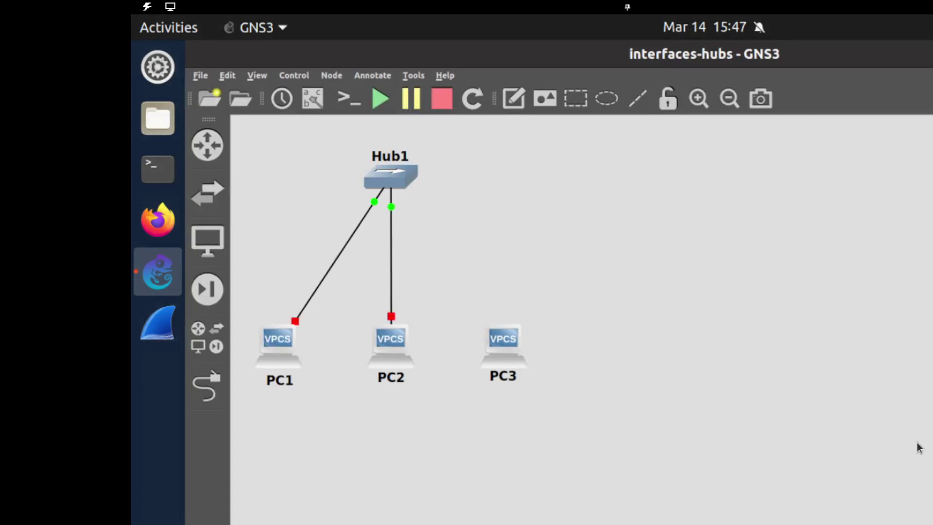
click(379, 100)
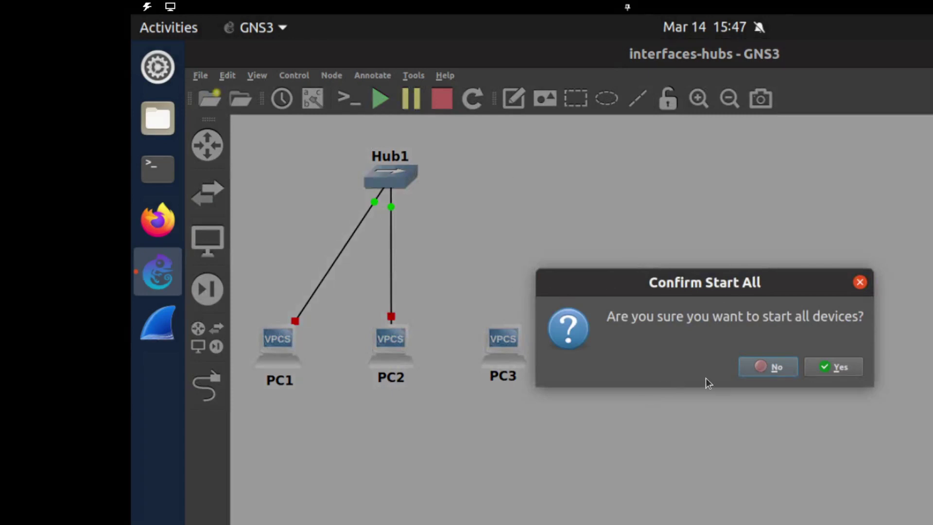
click(834, 371)
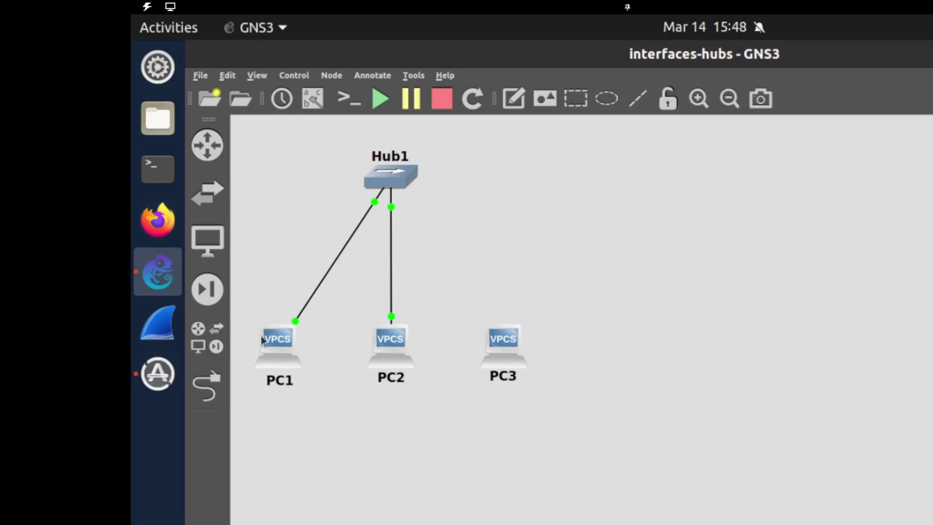
Step: Open the console of PC1 and run help to list its available commands
right_click(284, 346)
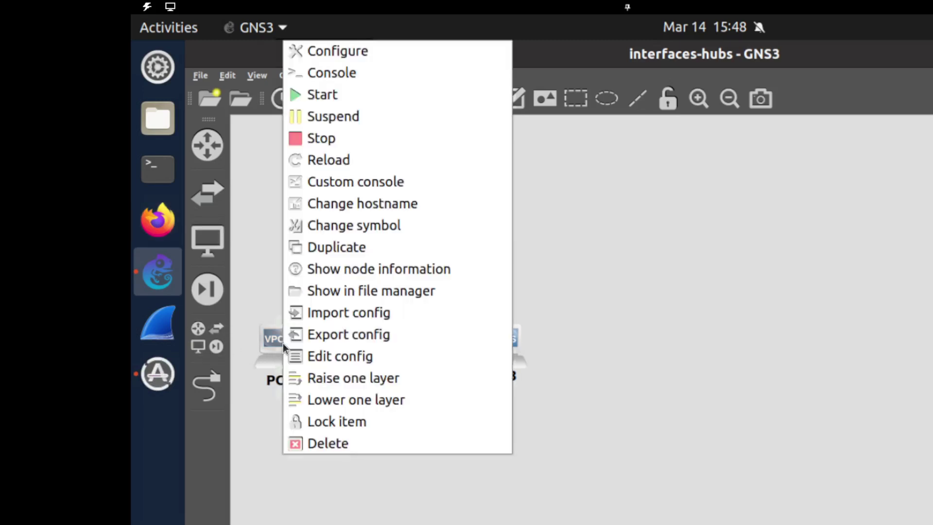
click(352, 78)
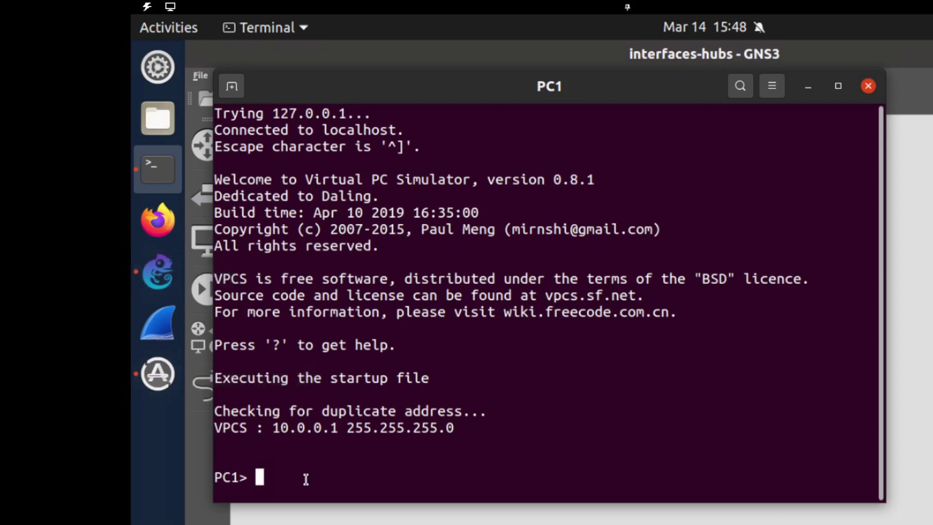
text(help)
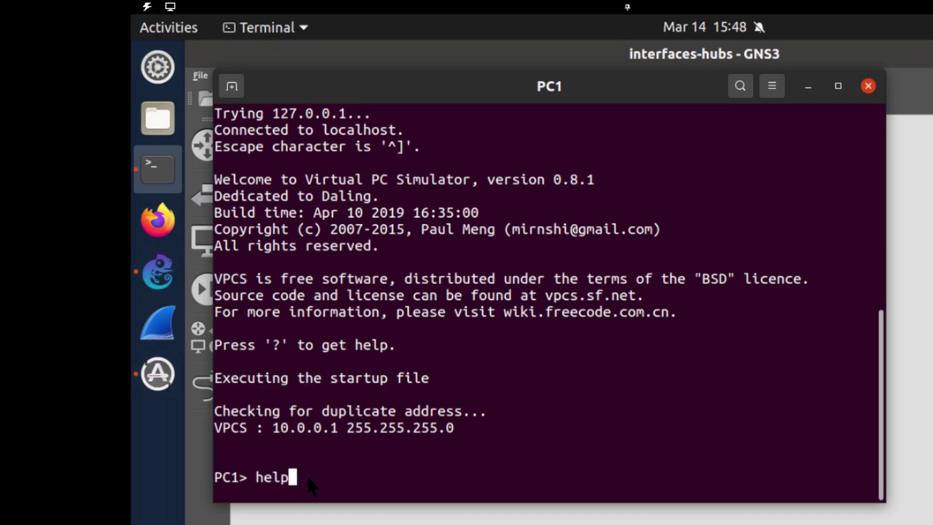
key(Return)
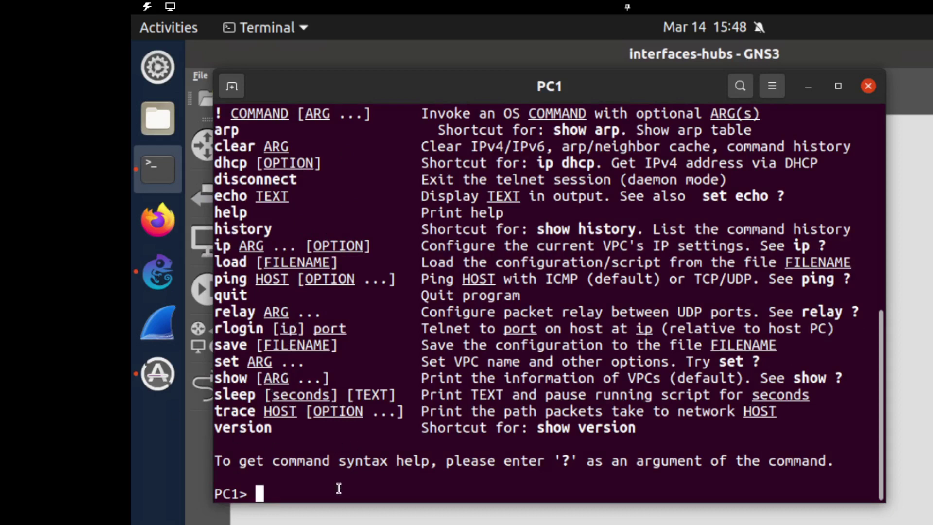
Step: Test connectivity from PC1 to PC2 by running ping 10.0.0.2 in the PC1 console
text(ping)
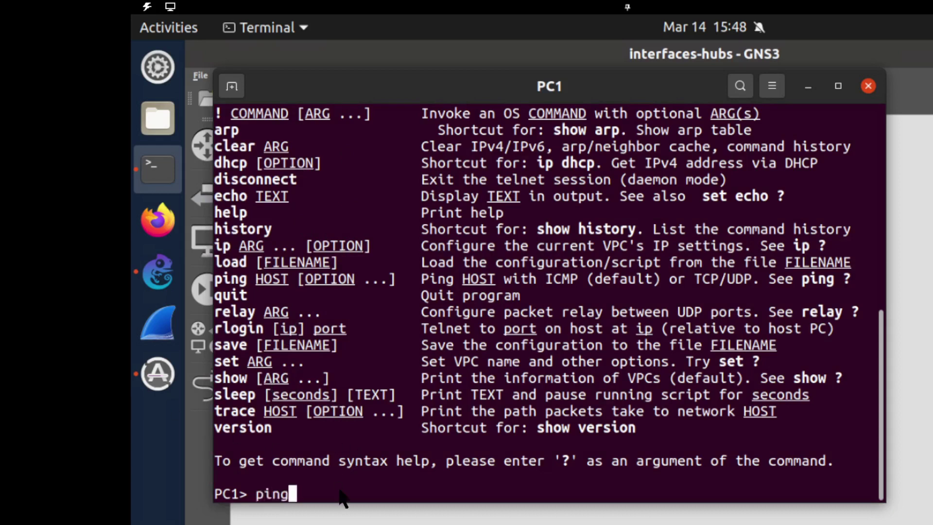
text( 10.0.0.2)
key(Return)
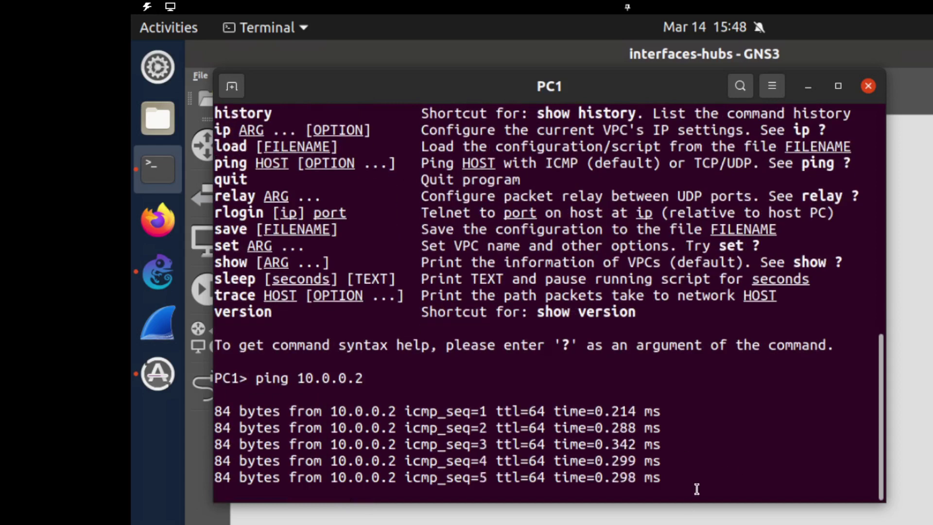
Step: Bring up the Software Updater and cancel the offered update installation, leaving the PC1 console in front
click(691, 518)
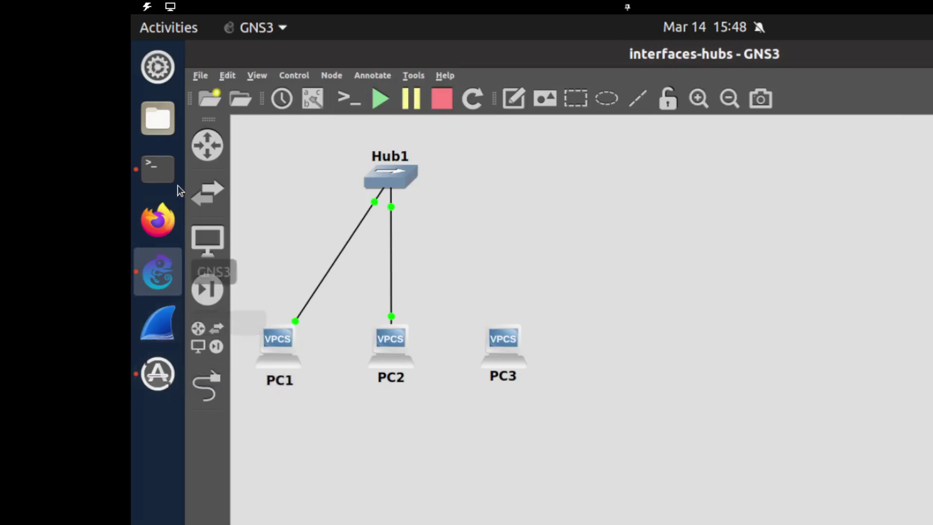
click(168, 175)
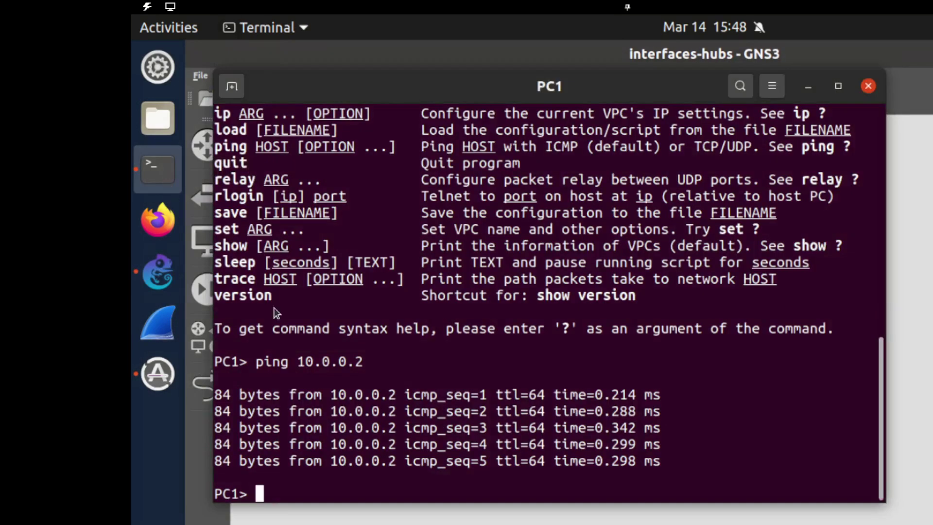
click(161, 384)
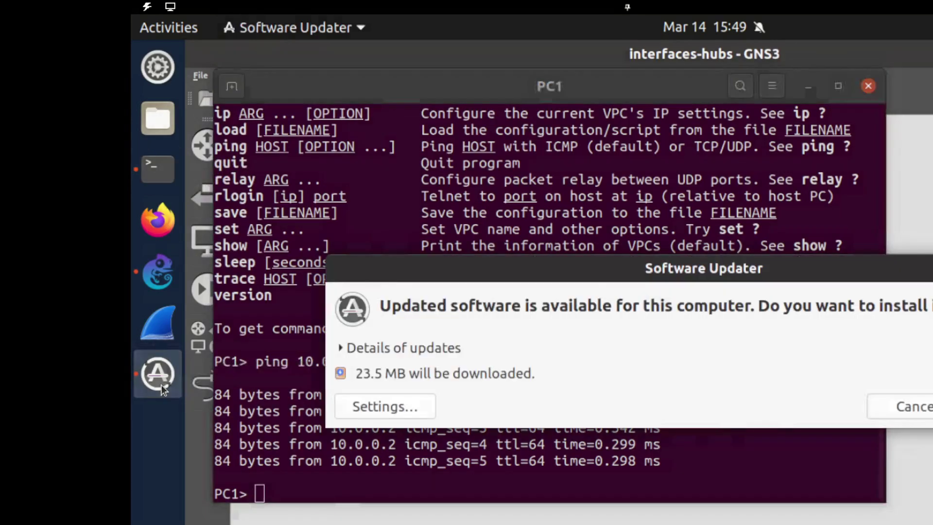
click(899, 406)
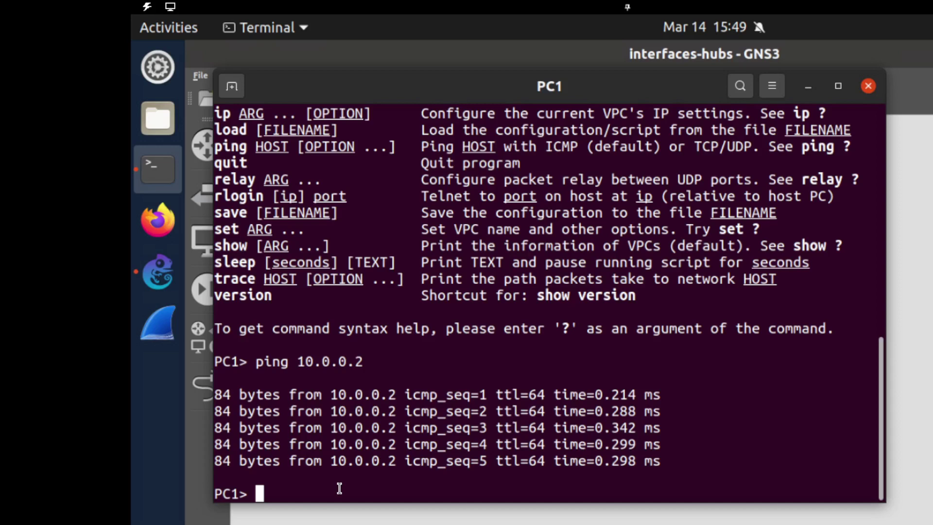
Step: Test connectivity from PC1 to the unlinked PC3 by running ping 10.0.0.3
key(Up)
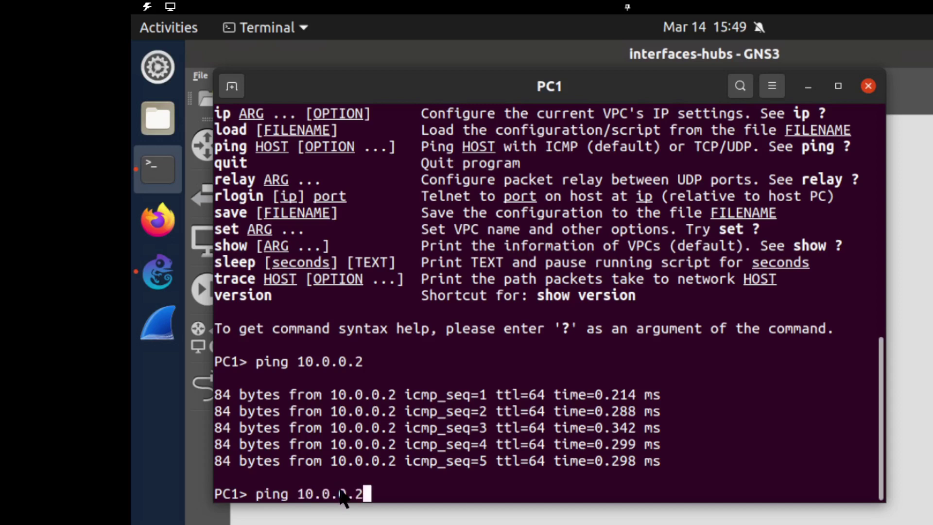
key(BackSpace)
text(3)
key(Return)
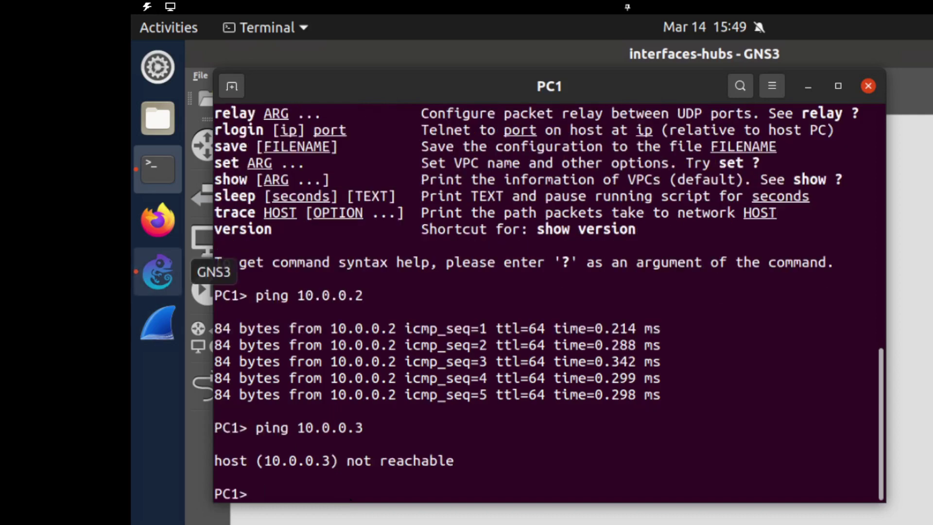
Step: Return to the GNS3 topology and link PC3's Ethernet0 to Hub1's Ethernet3
click(162, 272)
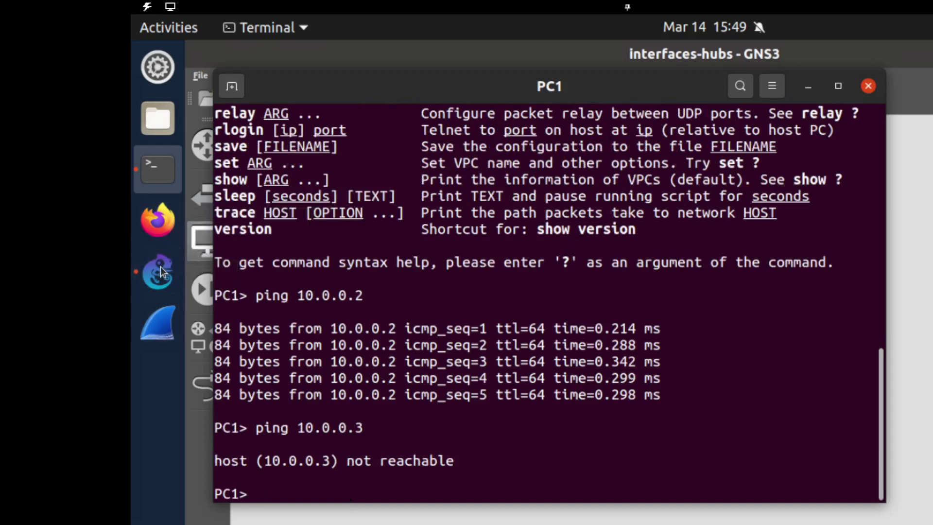
click(161, 272)
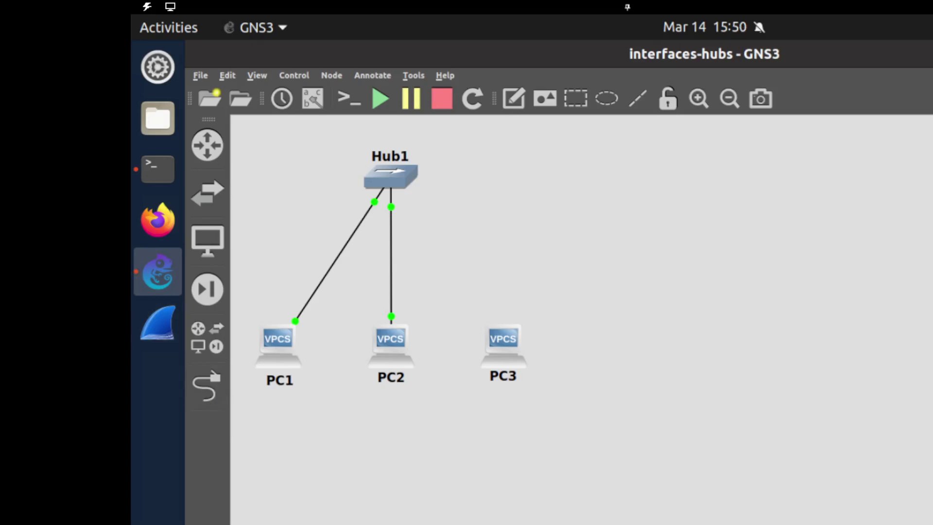
click(213, 385)
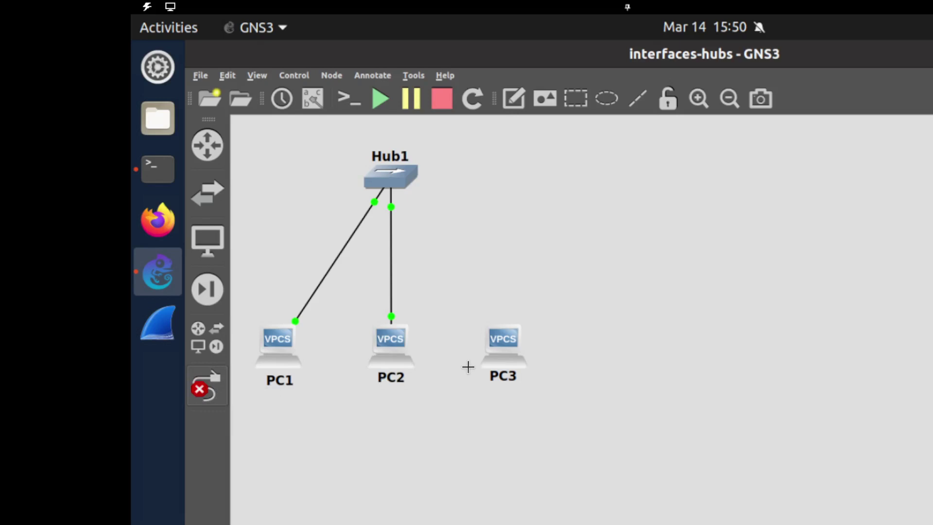
click(503, 342)
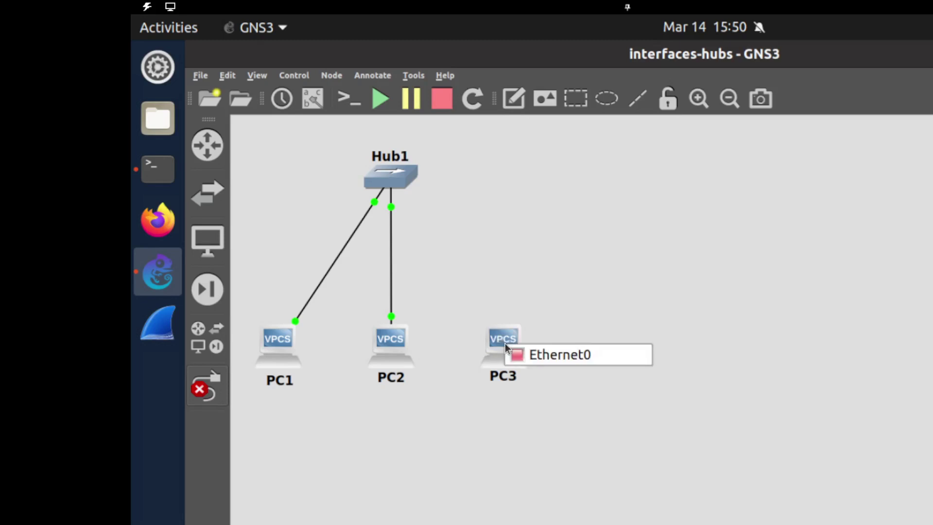
click(541, 357)
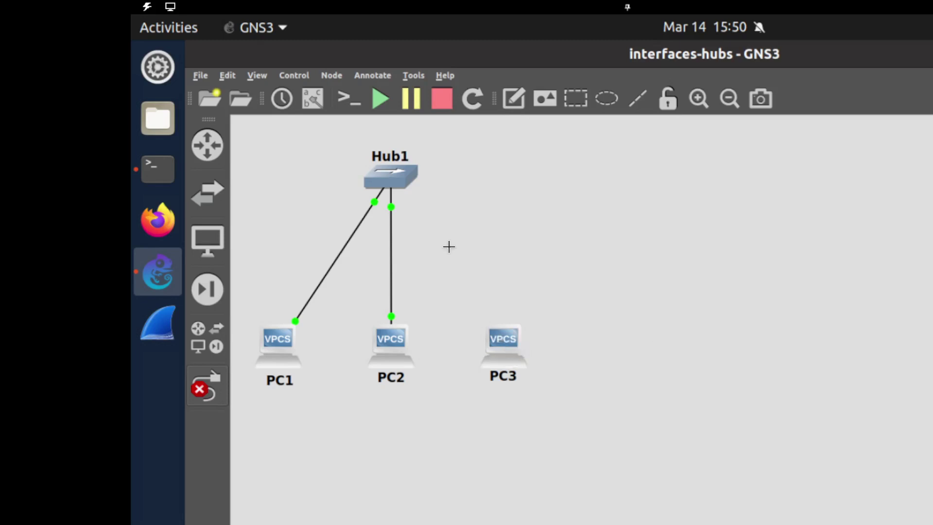
click(407, 184)
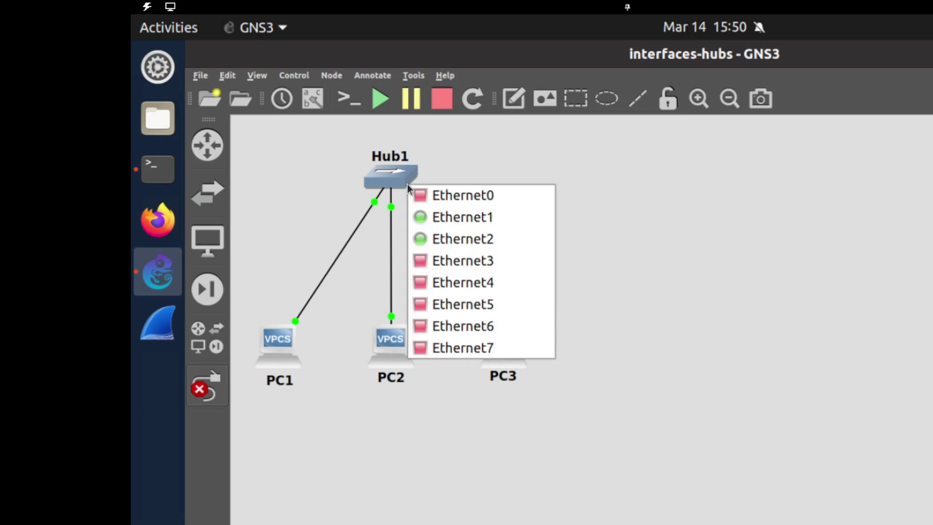
click(443, 261)
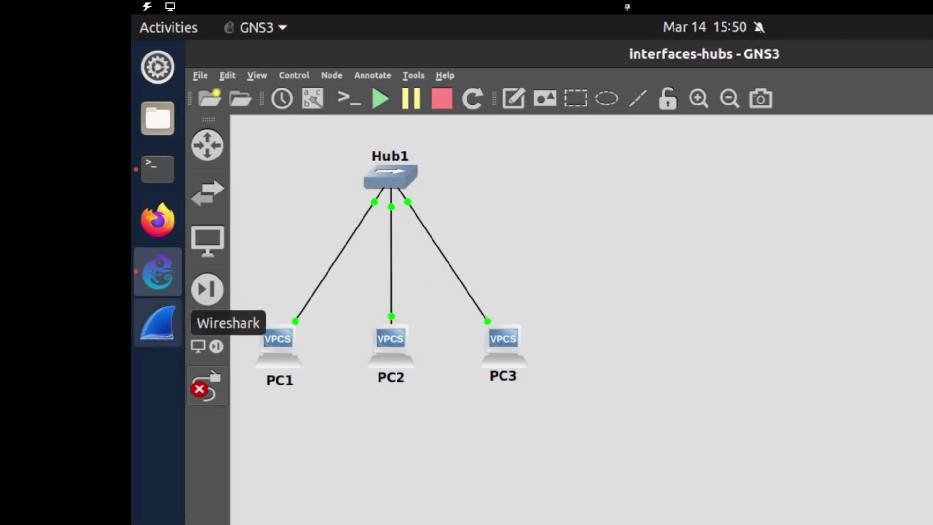
Step: Examine the name and number of ports in Hub1's configuration, then close it without changes
right_click(383, 185)
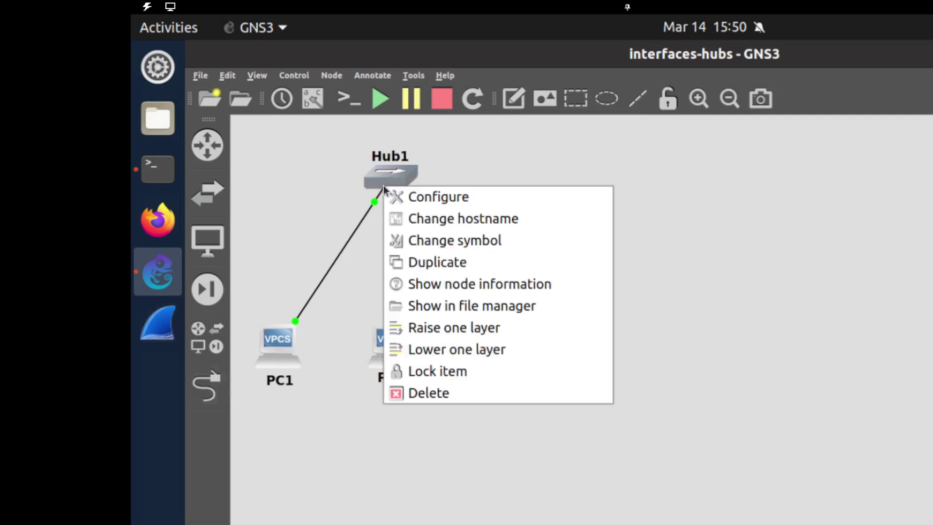
click(409, 196)
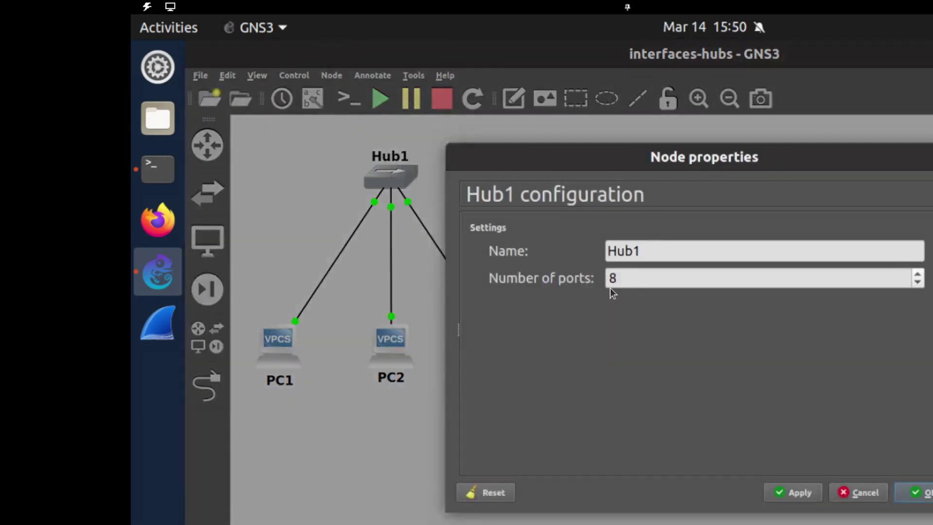
click(852, 494)
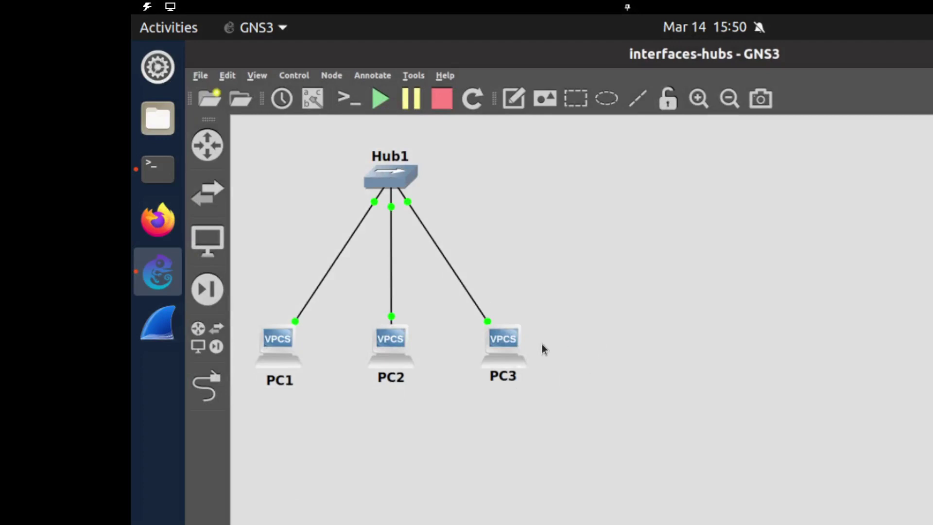
Step: Start an Ethernet packet capture on the PC3 to Hub1 link, named PC3_Ethernet0_to_Hub1_Ethernet3, with the capture visualization program launched
right_click(446, 259)
click(461, 271)
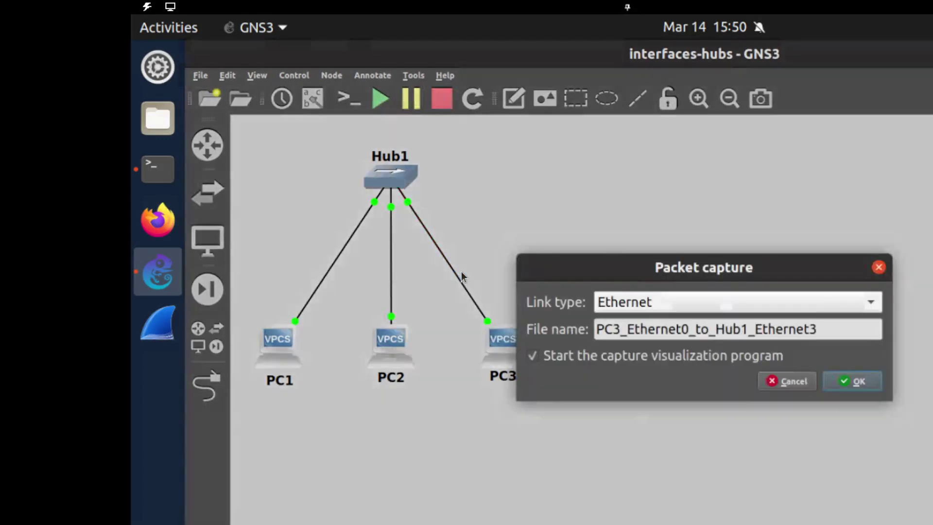
click(864, 387)
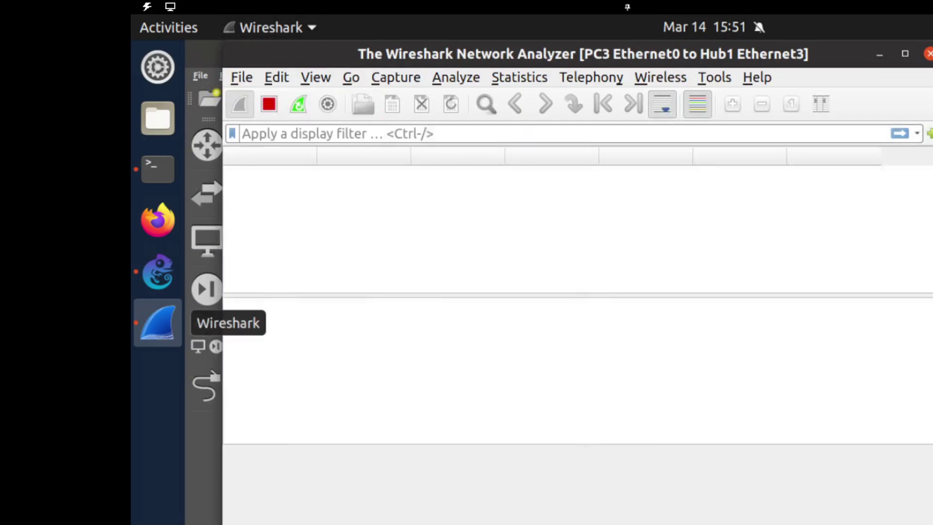
Step: Send a single ping from the PC1 console to PC3 with ping 10.0.0.3 -c 1
click(155, 171)
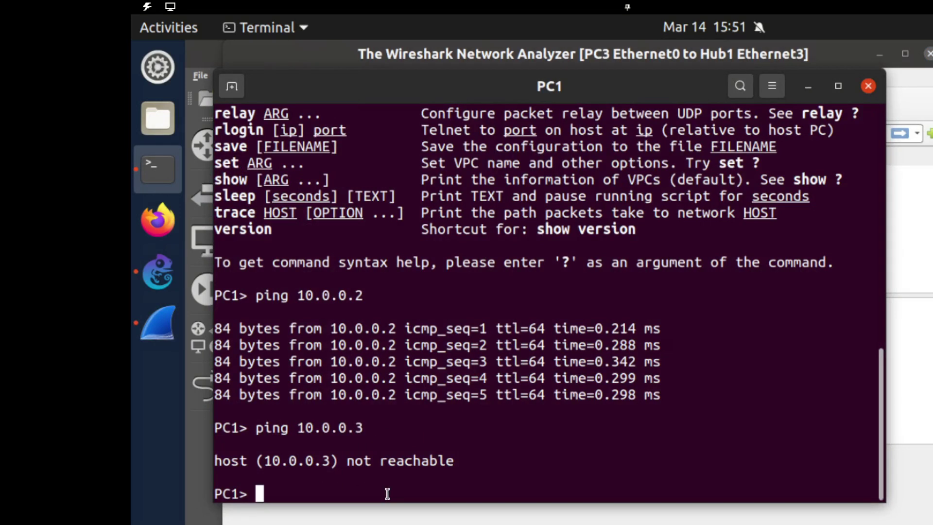
key(Up)
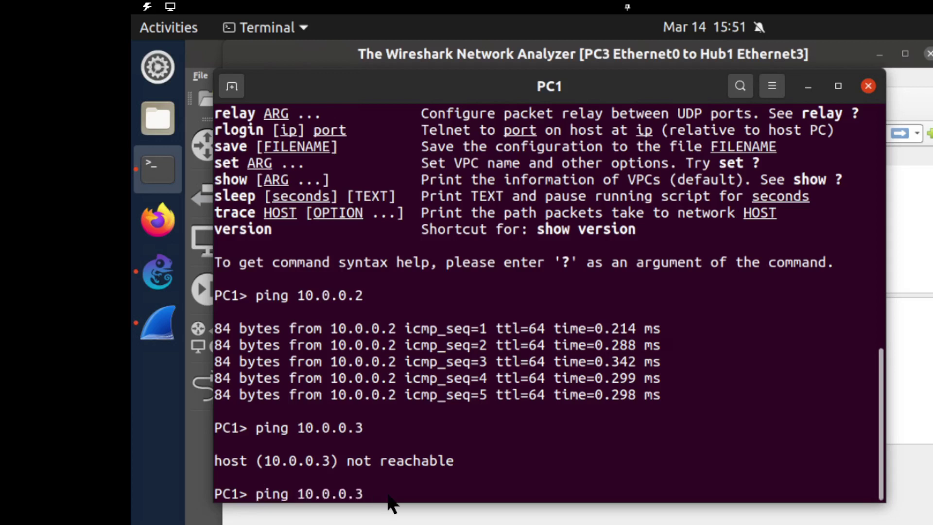
text(-c 1)
key(Return)
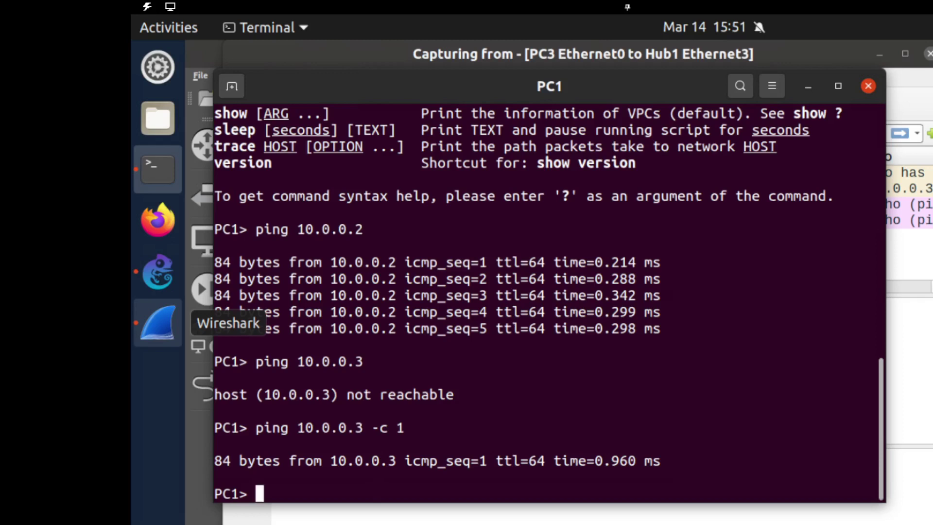
Step: Switch to the maximized Wireshark capture and examine the Ethernet and ARP layers of the first packet, the ARP broadcast request
click(640, 507)
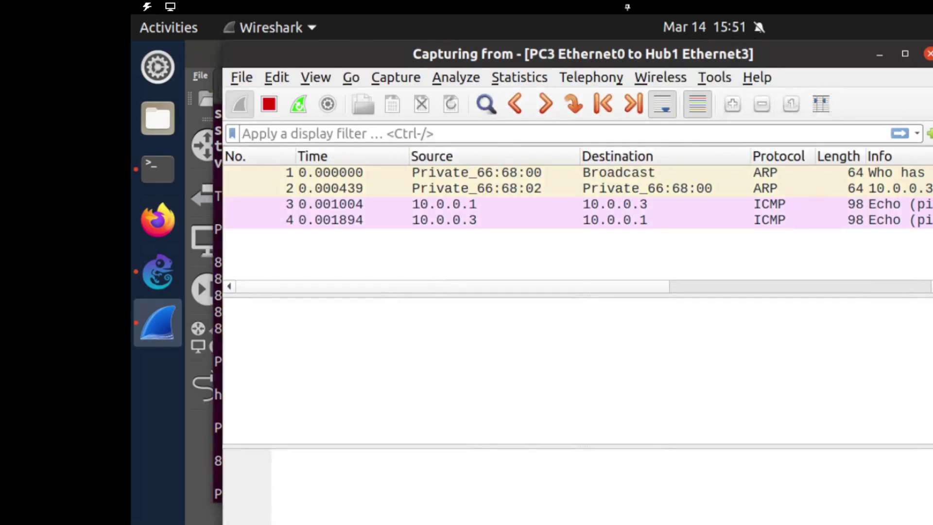
click(905, 55)
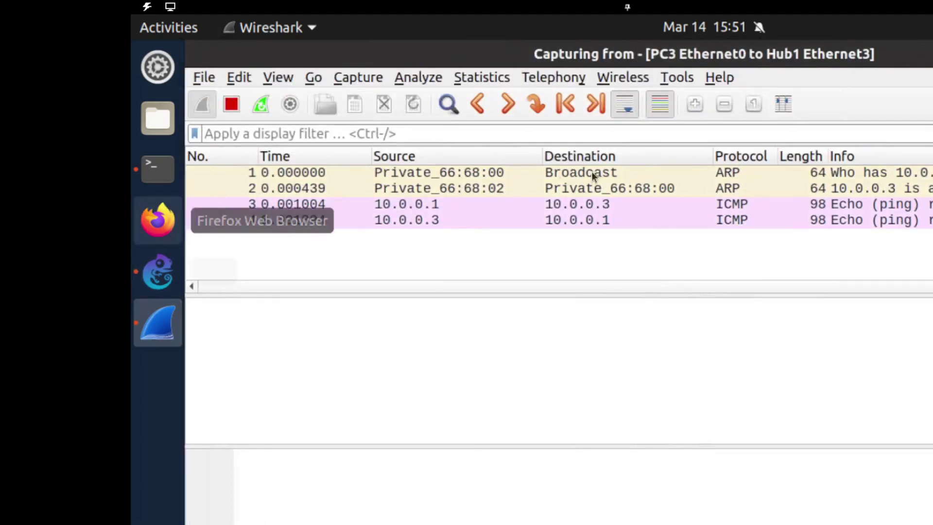
click(639, 185)
click(640, 175)
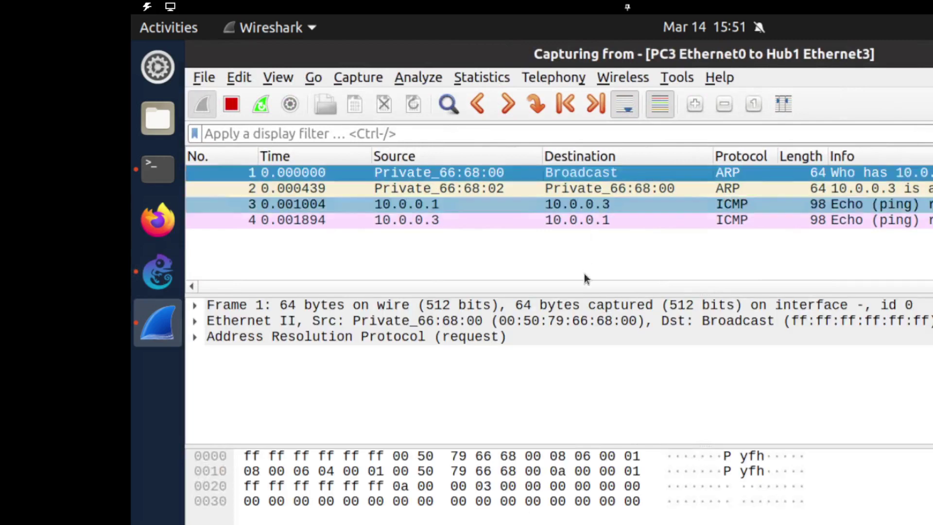
click(885, 324)
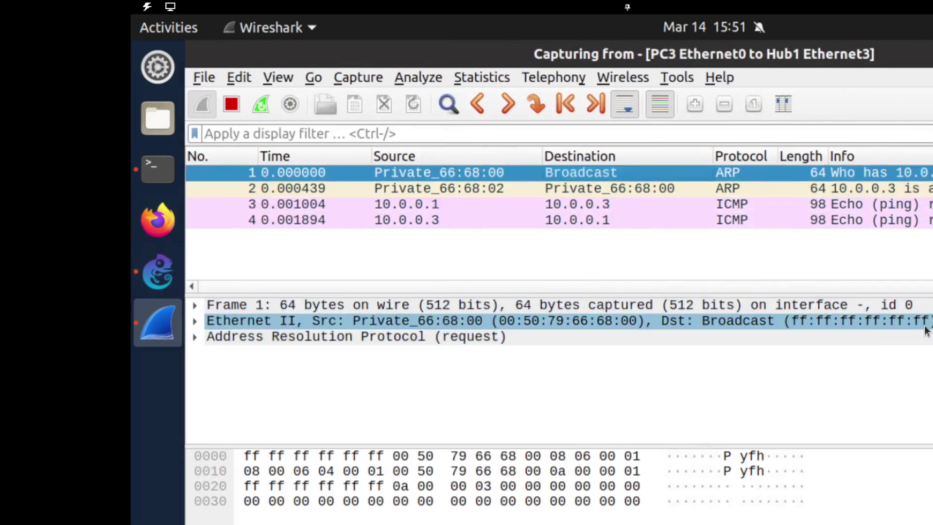
click(593, 309)
click(752, 322)
click(635, 366)
click(534, 337)
click(579, 322)
Step: Examine the ARP reply and the ICMP echo request and reply between 10.0.0.1 and 10.0.0.3, rechecking the two ARP packets
click(624, 191)
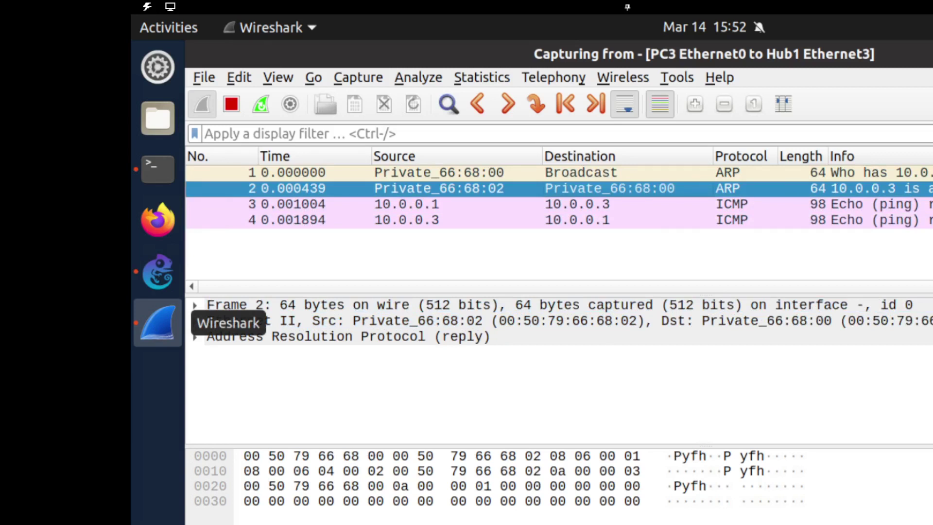
click(628, 320)
click(465, 209)
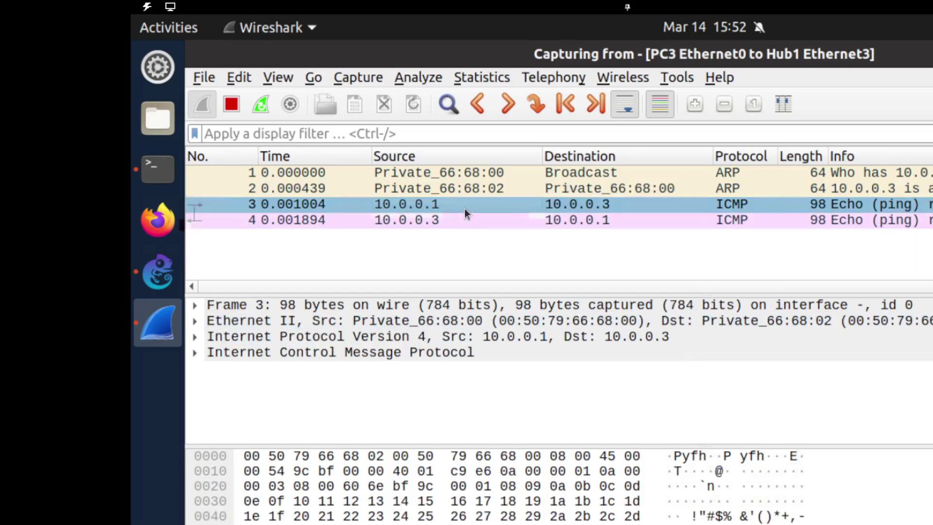
click(617, 226)
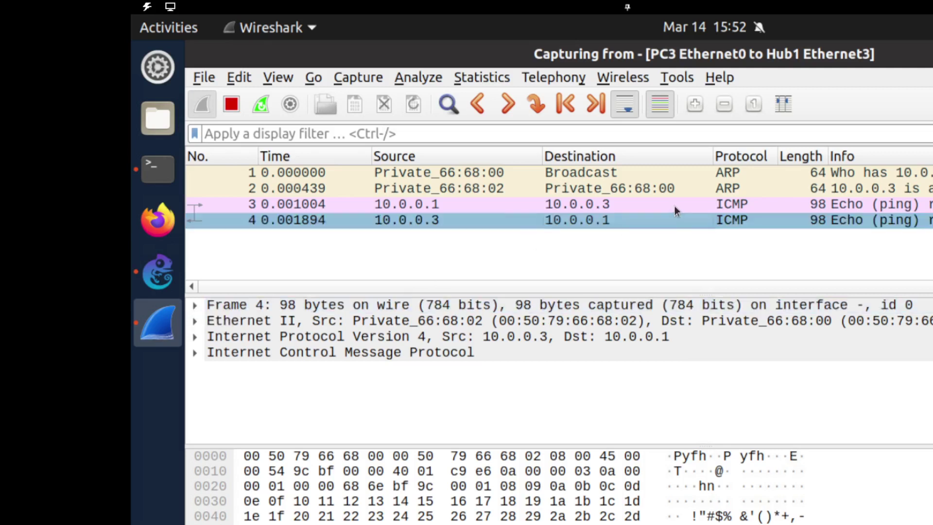
click(678, 187)
click(708, 172)
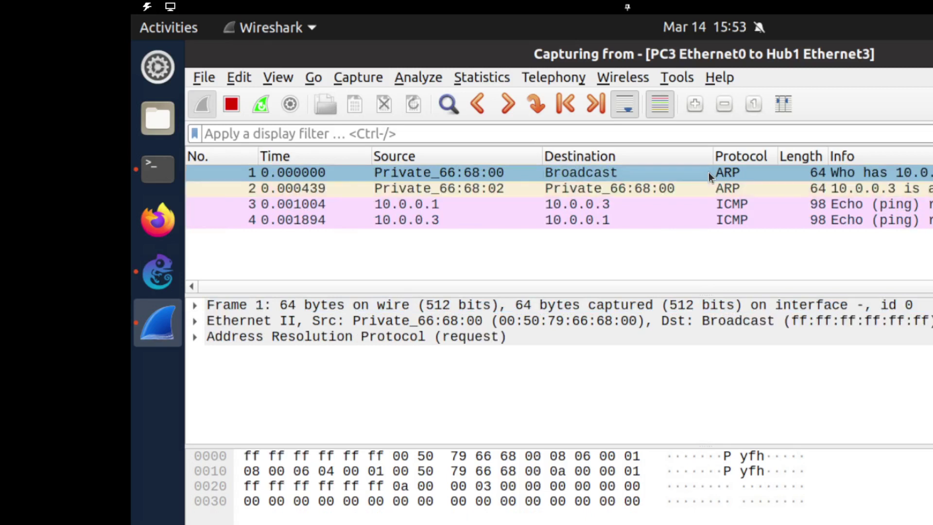
click(716, 188)
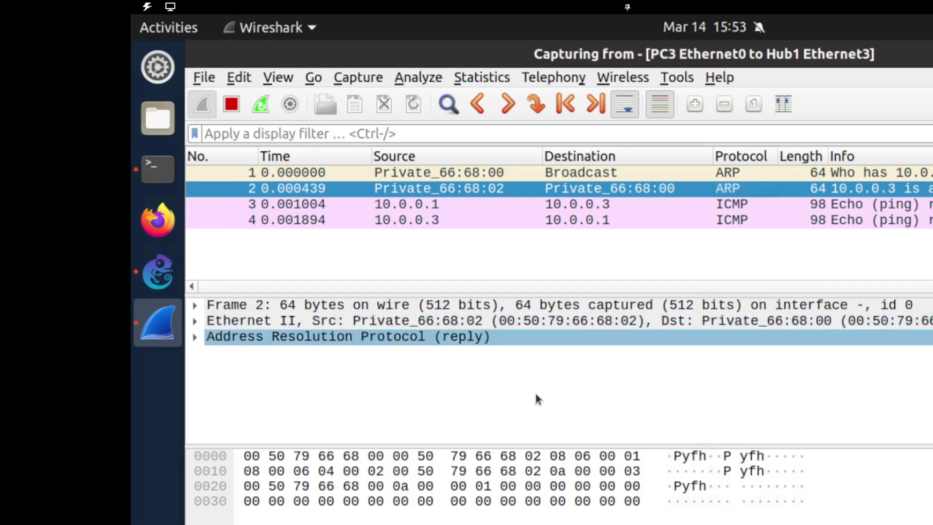
Step: Return to the PC1 console and send a single ping to PC2 with ping 10.0.0.2 -c 1
click(154, 168)
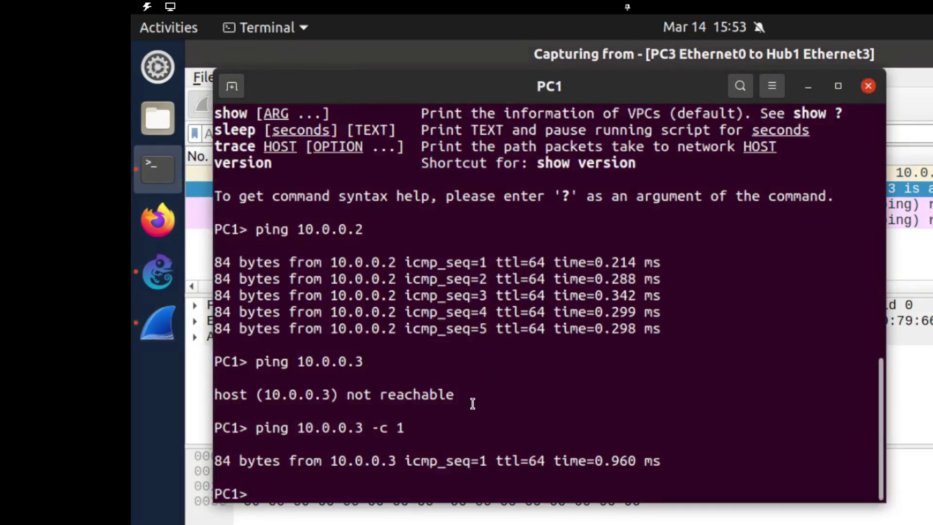
key(Up)
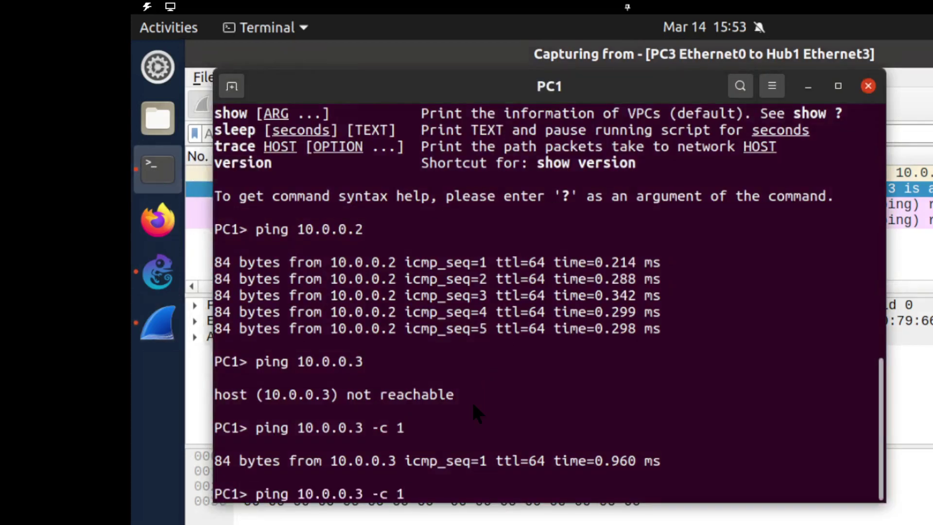
key(Left)
key(Left)
key(Left)
key(Left)
key(Left)
key(Left)
key(Delete)
text(2)
key(Return)
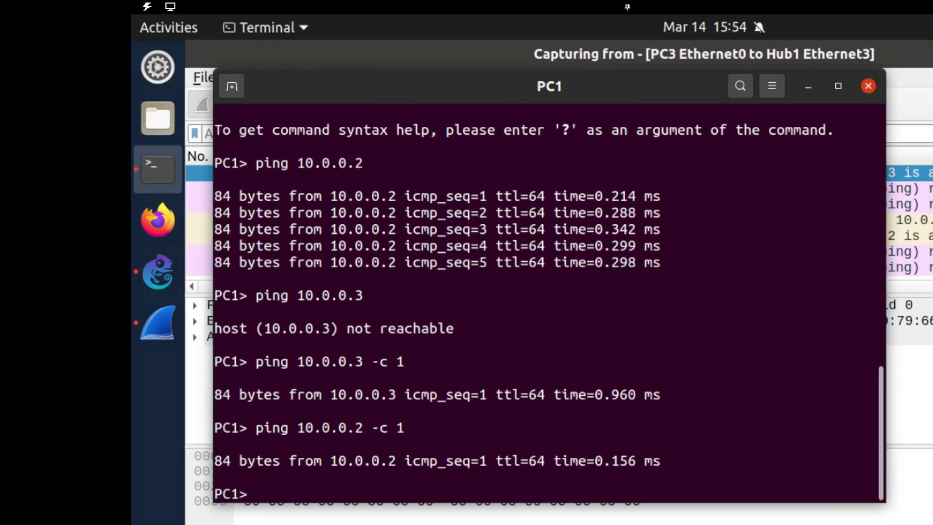
Step: In Wireshark, examine the ICMP, IP and Ethernet layers of the captured echo request from 10.0.0.1 to 10.0.0.2
key(alt+Tab)
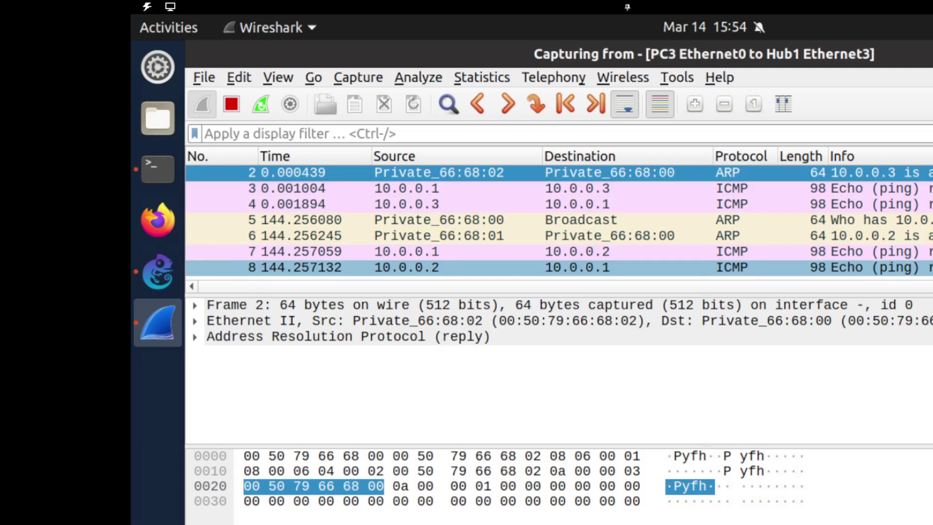
click(194, 252)
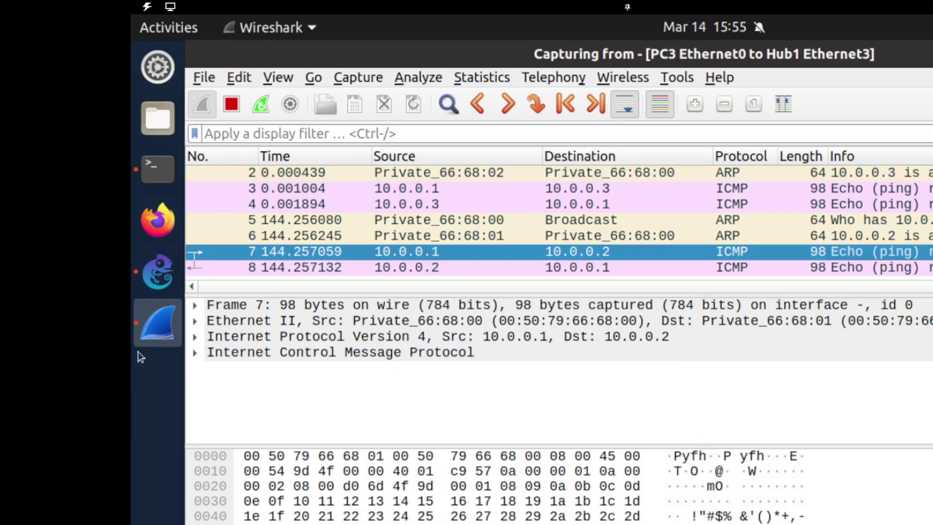
click(340, 352)
click(340, 337)
click(340, 320)
click(340, 352)
Step: Stop the capture on the PC3 to Hub1 link in GNS3 and quit Wireshark without saving the captured packets
click(168, 281)
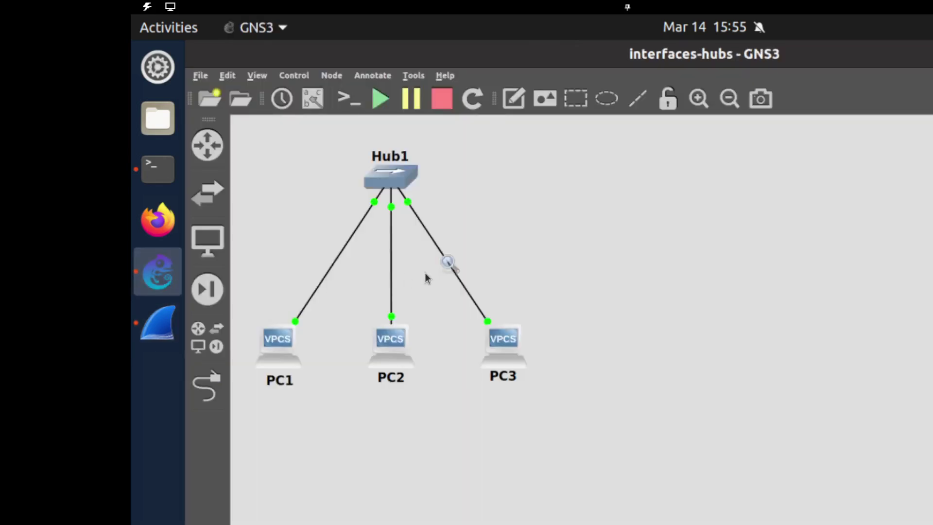
right_click(448, 263)
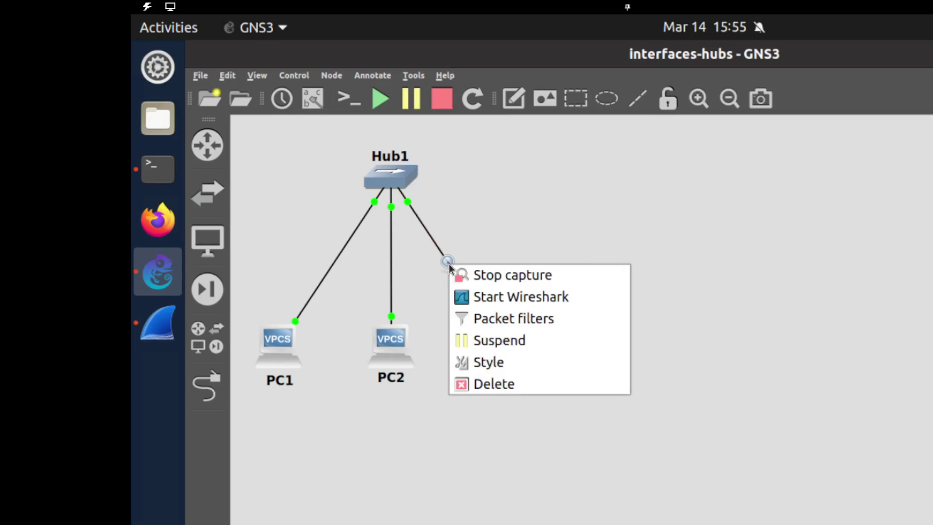
click(468, 276)
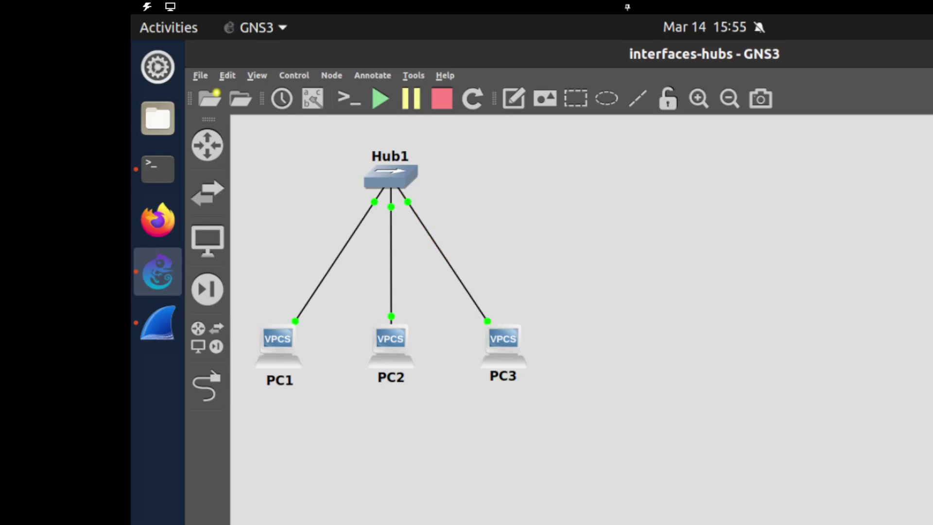
click(167, 339)
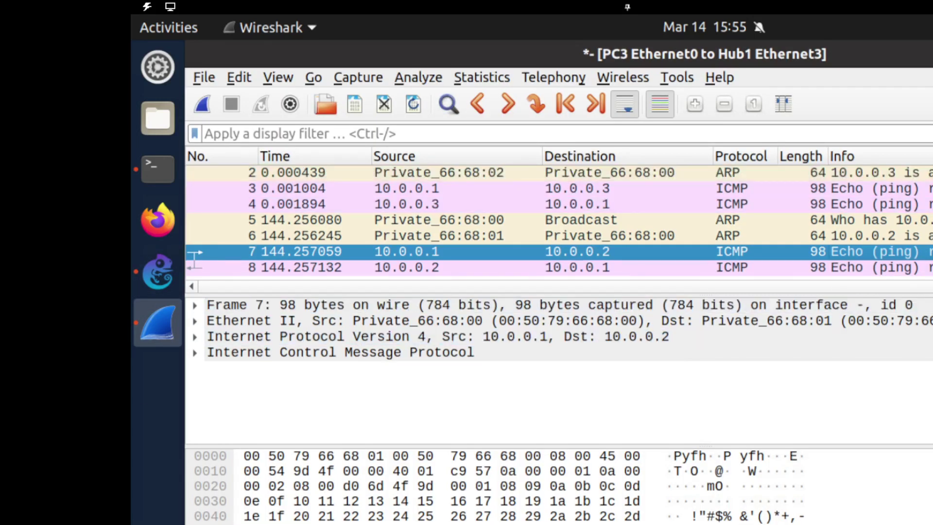
key(ctrl+q)
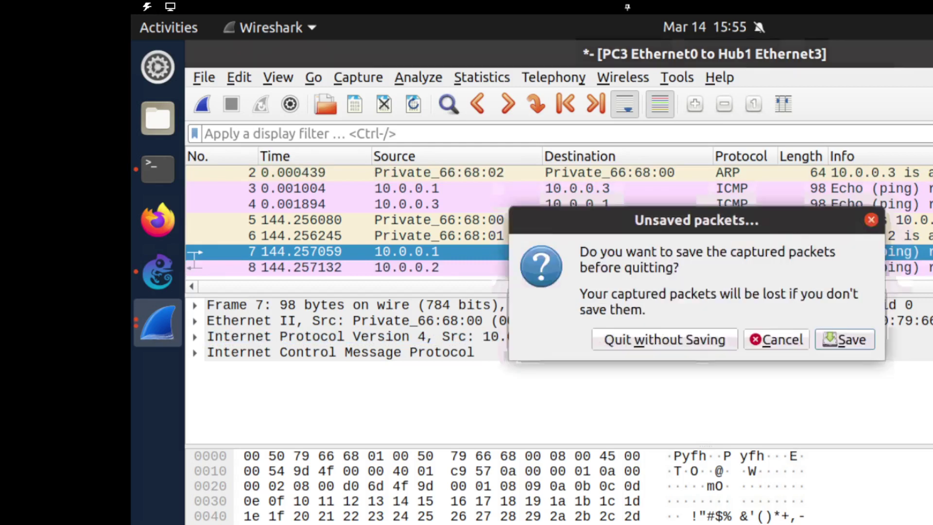
click(701, 342)
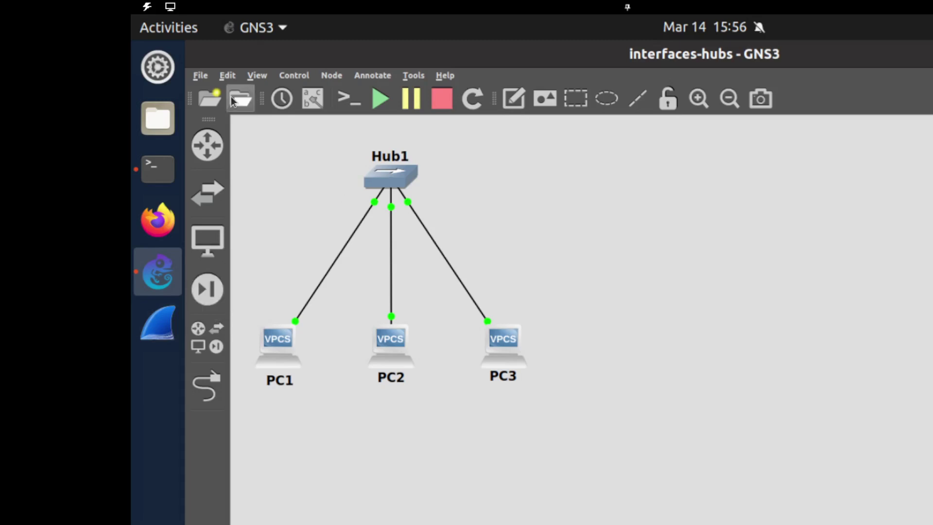
Step: Open the recent project interfaces-switch-unmanaged.gns3 in GNS3 and start all its devices
click(203, 76)
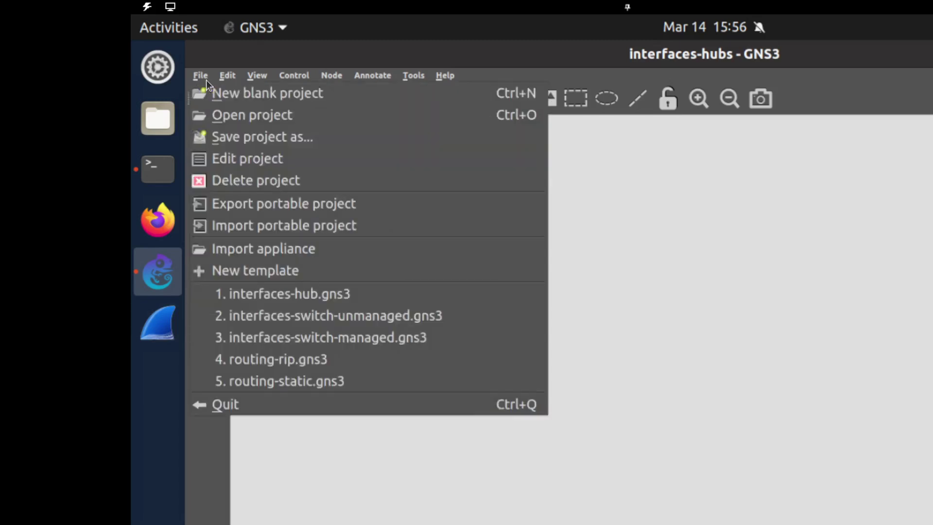
click(369, 316)
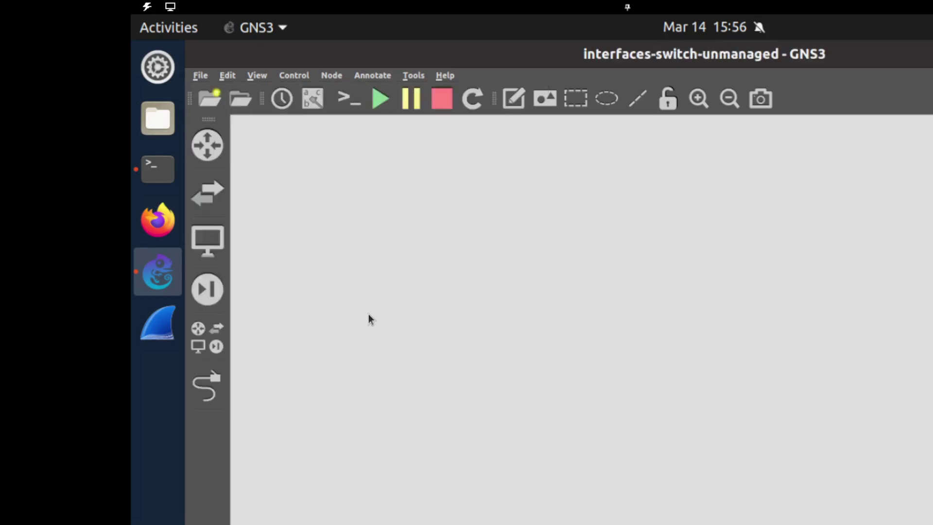
click(379, 100)
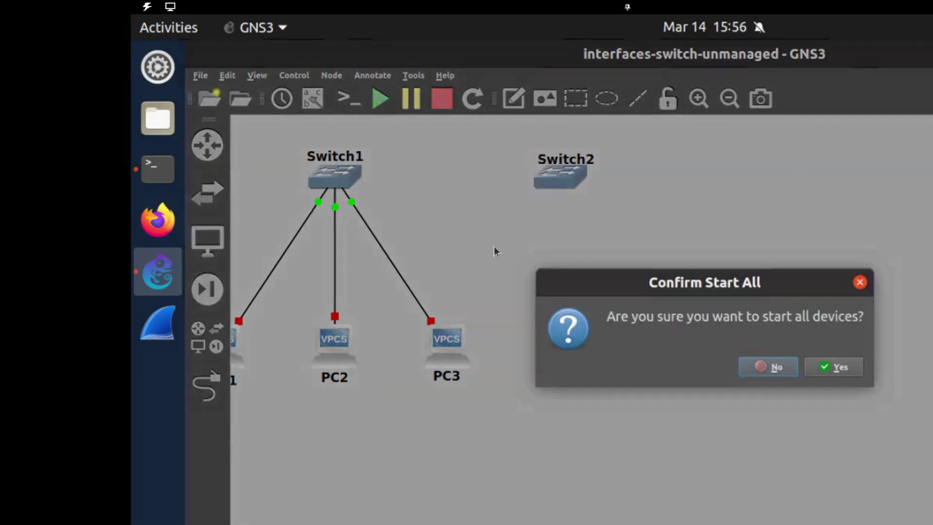
click(825, 368)
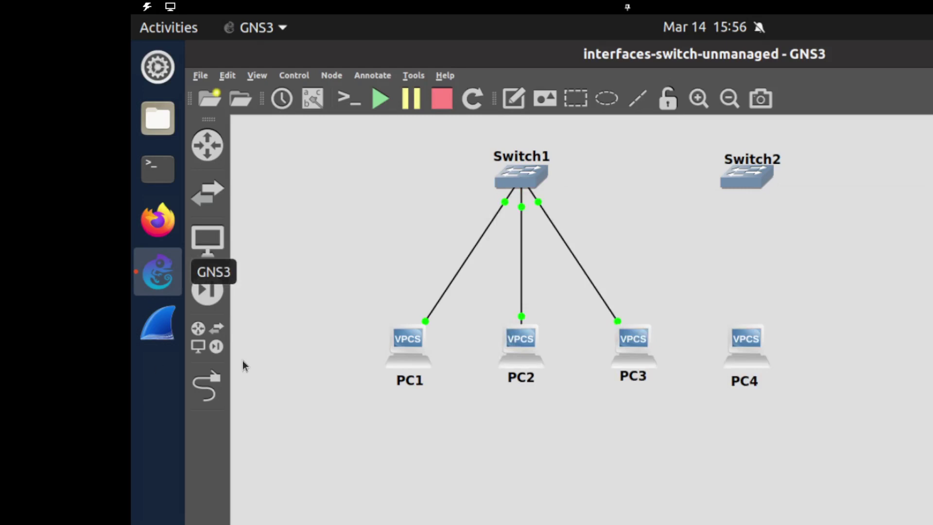
Step: Examine the port, VLAN and type settings in Switch1's configuration, then close it without changes
right_click(519, 185)
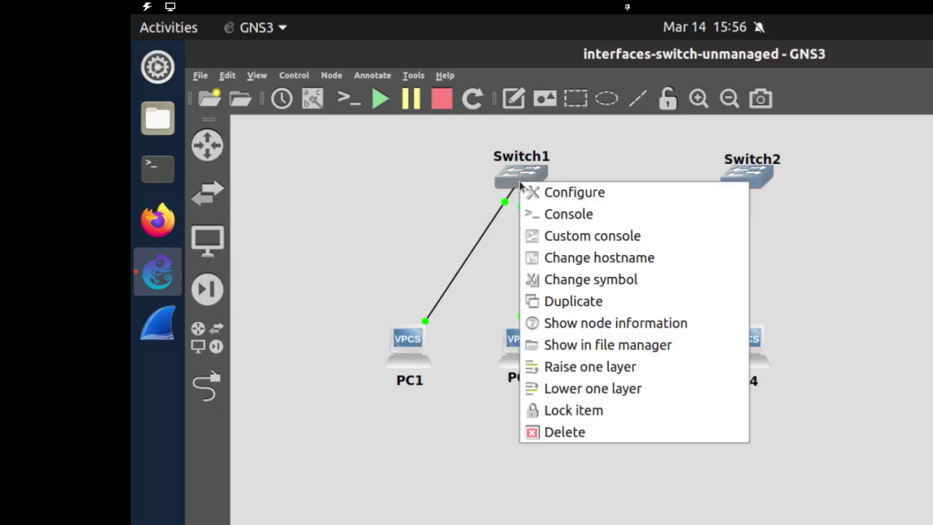
click(551, 193)
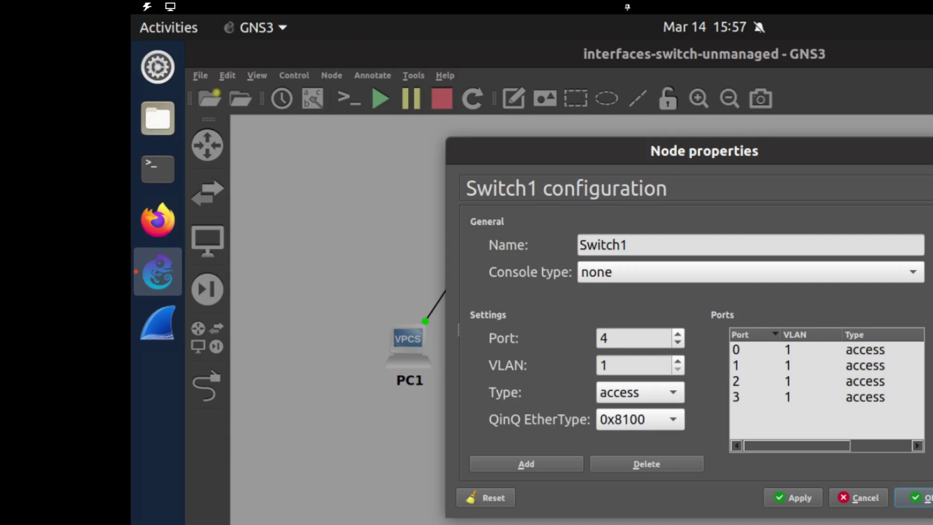
click(851, 503)
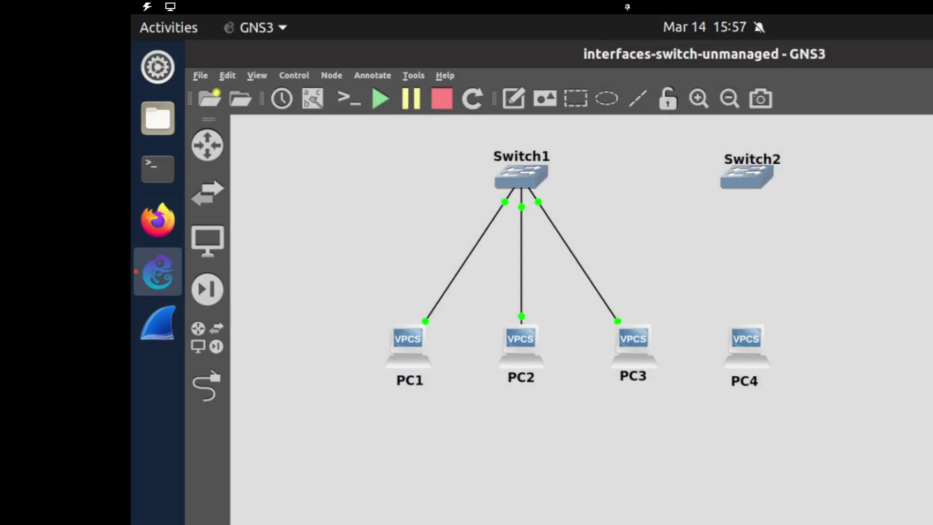
Step: Start an Ethernet packet capture on the PC3 to Switch1 link, named PC3_Ethernet0_to_Switch1_Ethernet3, with the capture visualization program launched
right_click(575, 261)
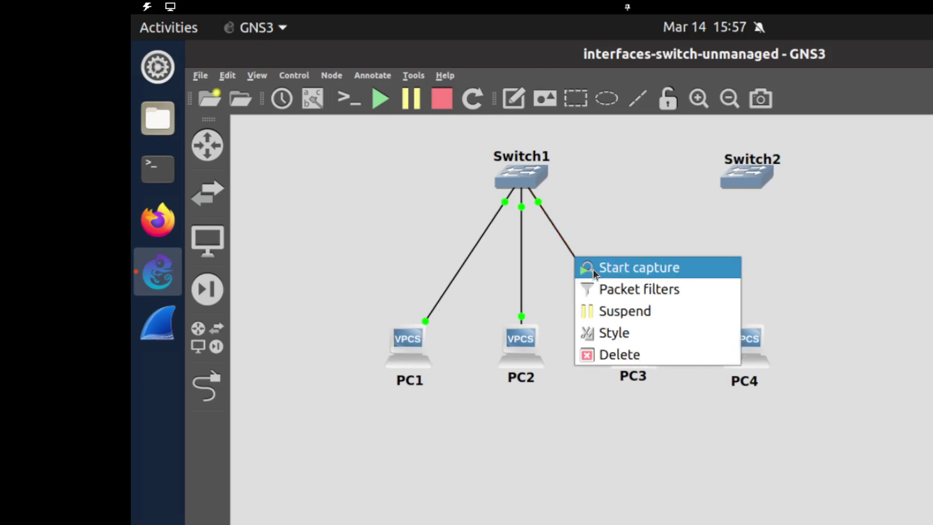
click(593, 269)
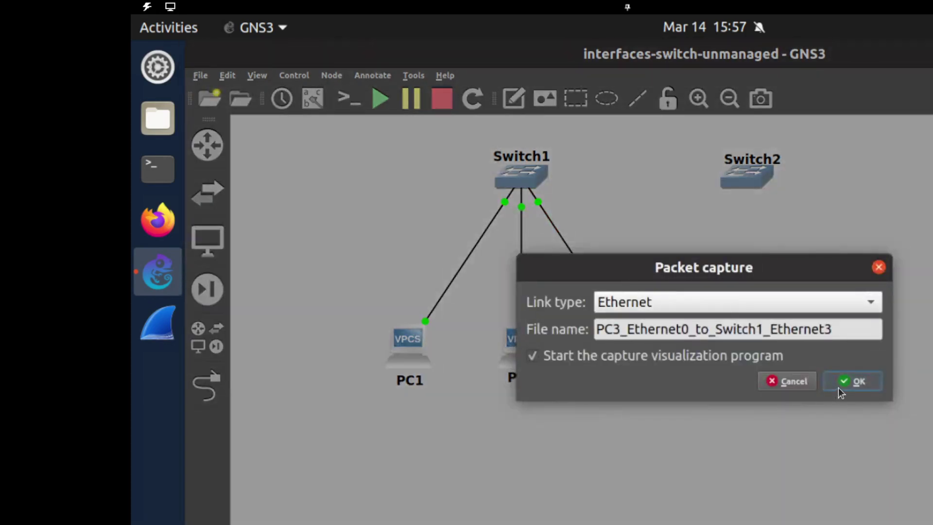
click(839, 387)
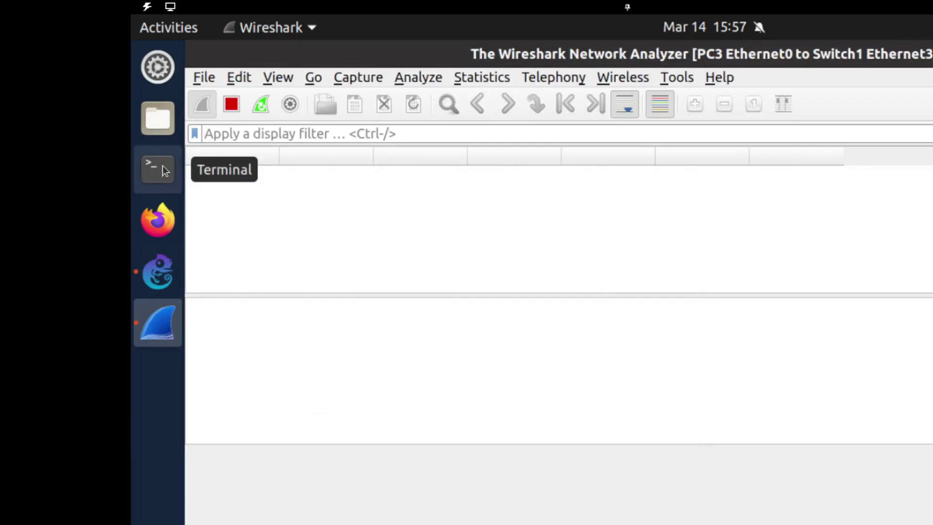
Step: Return to the GNS3 topology, open PC1's console and send a single ping to PC2 with ping 10.0.0.2 -c 1
click(153, 284)
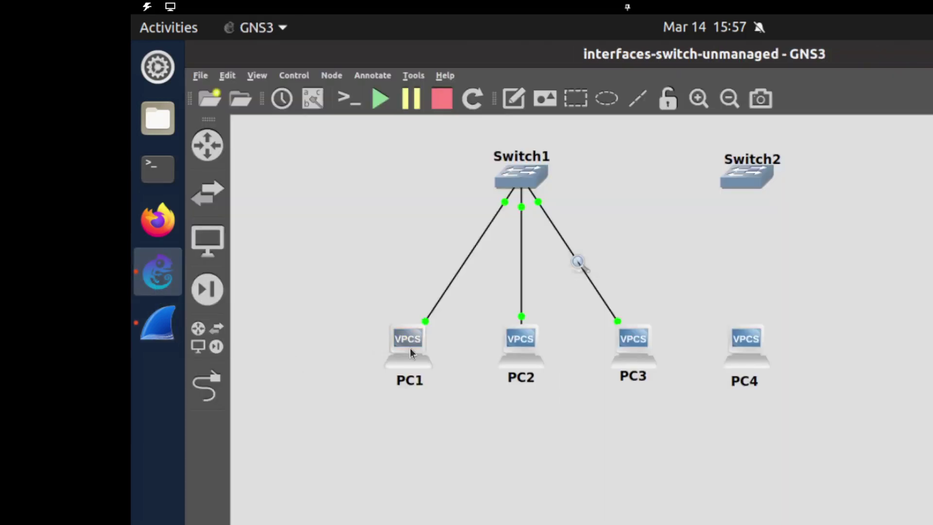
right_click(410, 348)
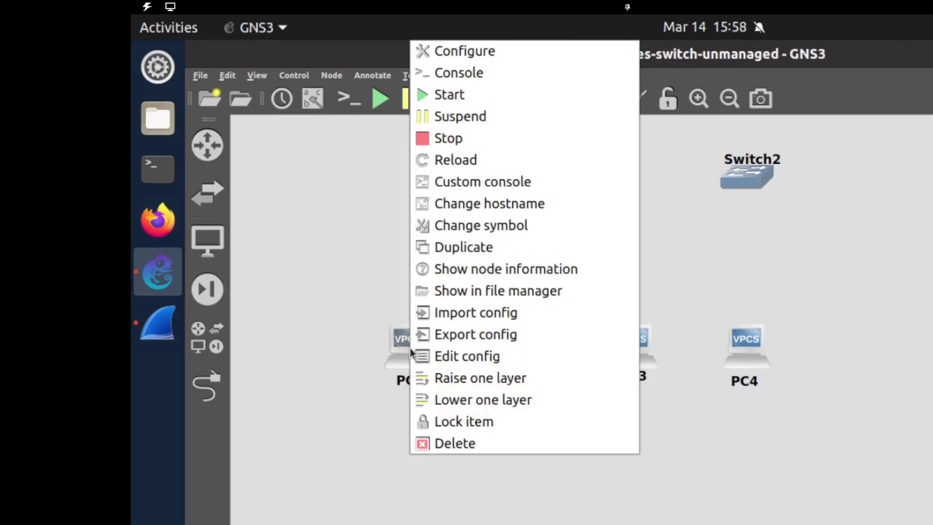
click(477, 77)
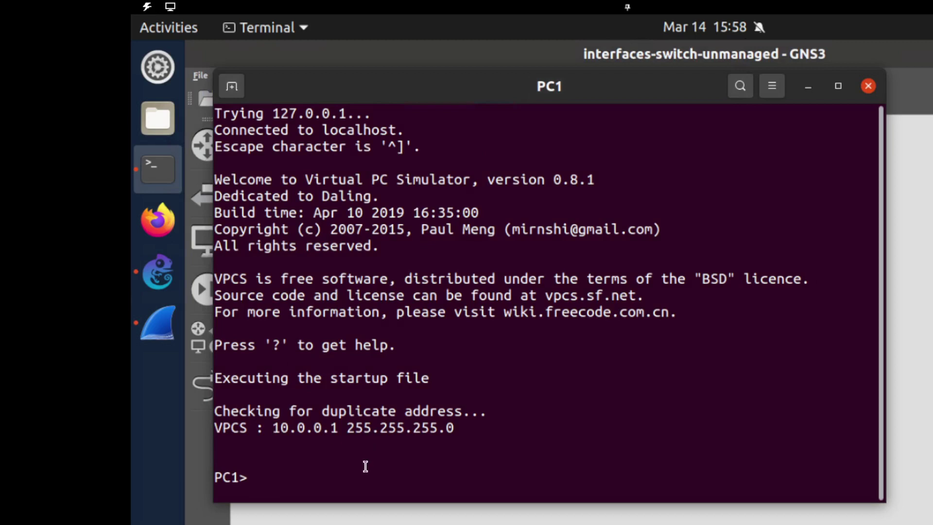
text(ping 10.0)
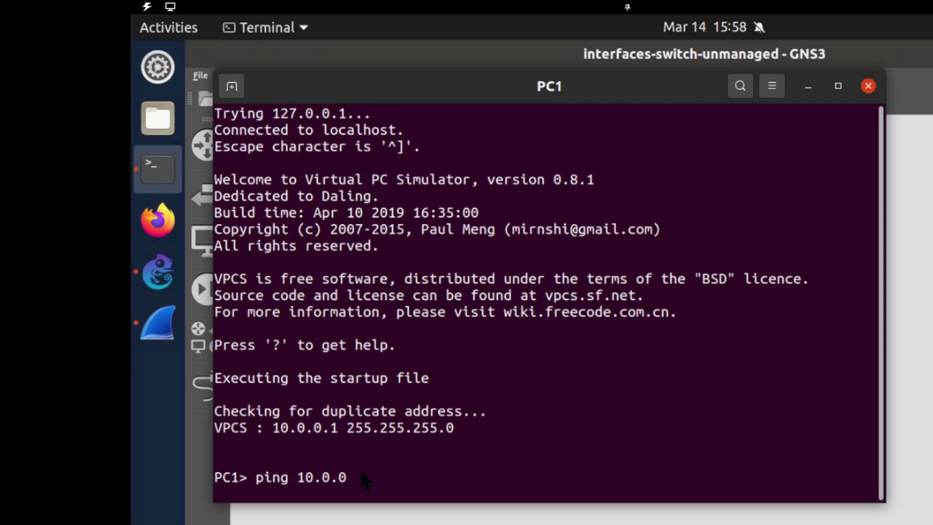
text(.0.2 -c 1)
key(Return)
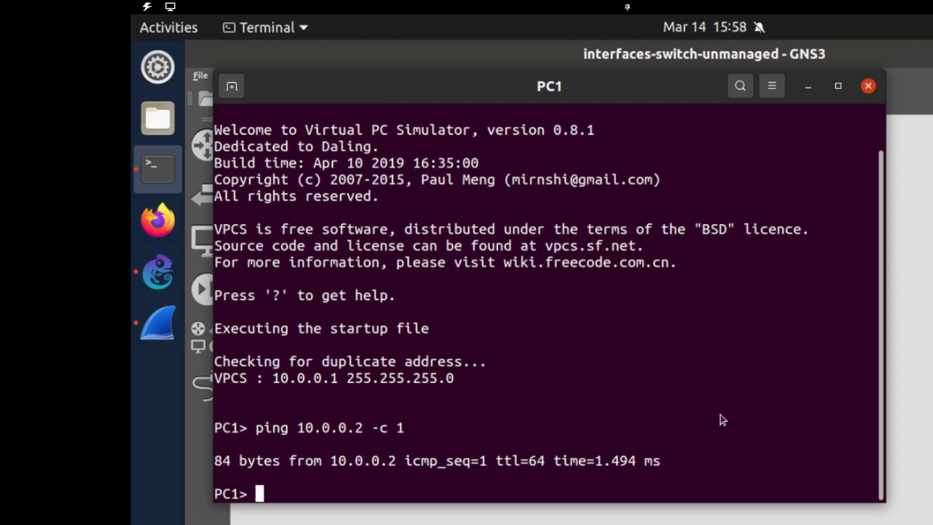
Step: Check PC3's captured packets in Wireshark, then return to PC1's console and send a single ping to PC3 with ping 10.0.0.3 -c 1
key(alt+Tab)
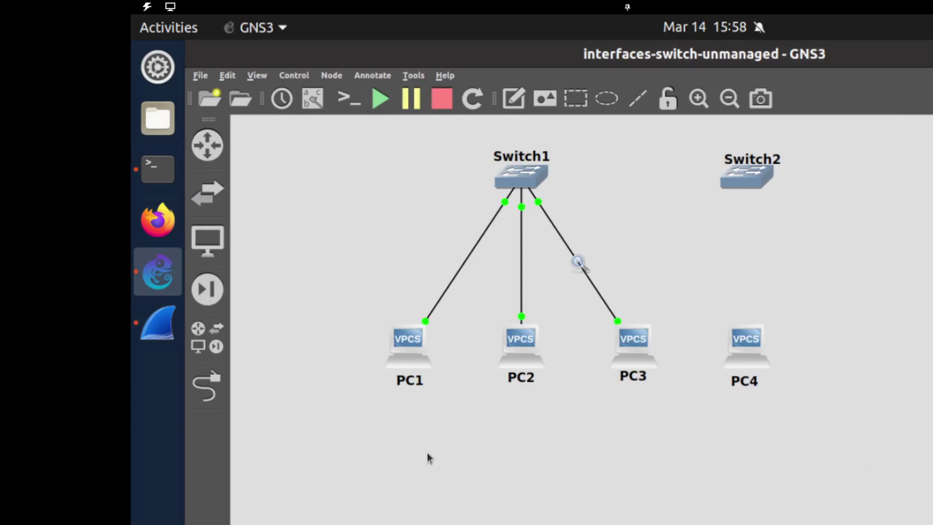
click(152, 329)
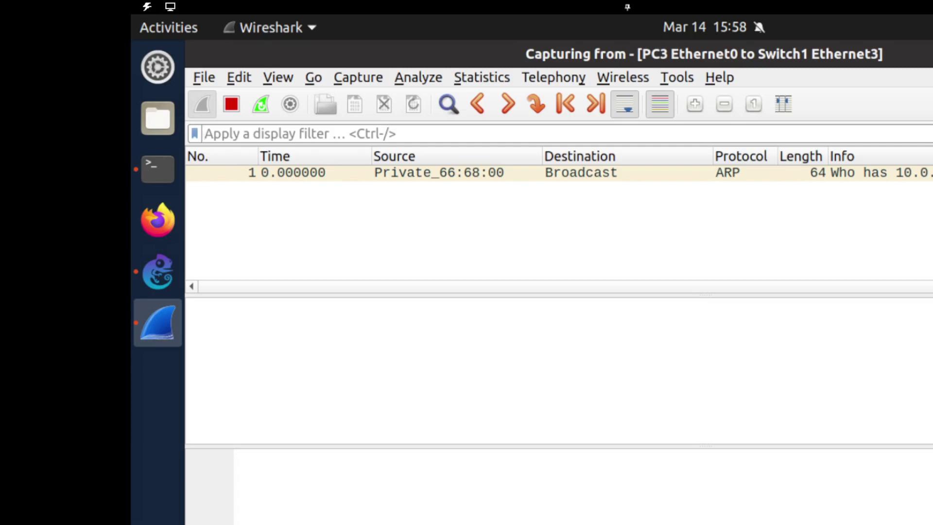
click(158, 164)
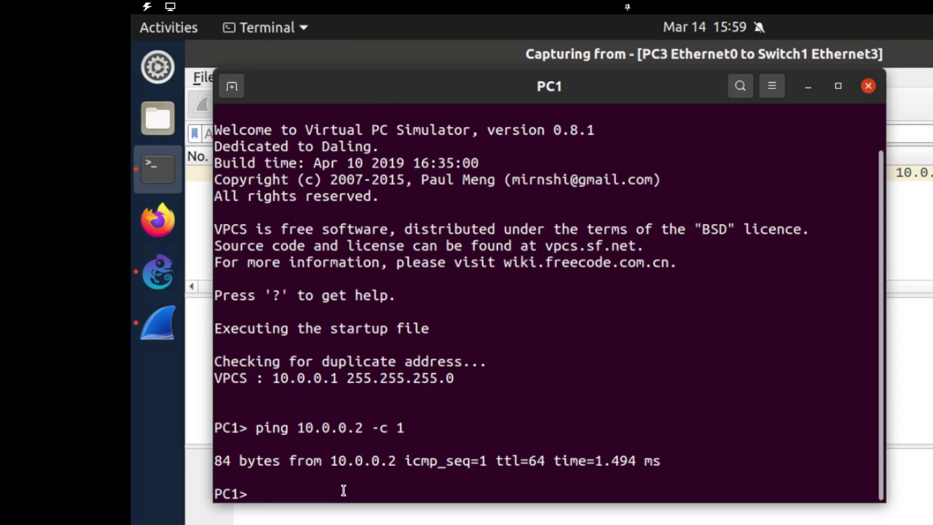
text(ping 1)
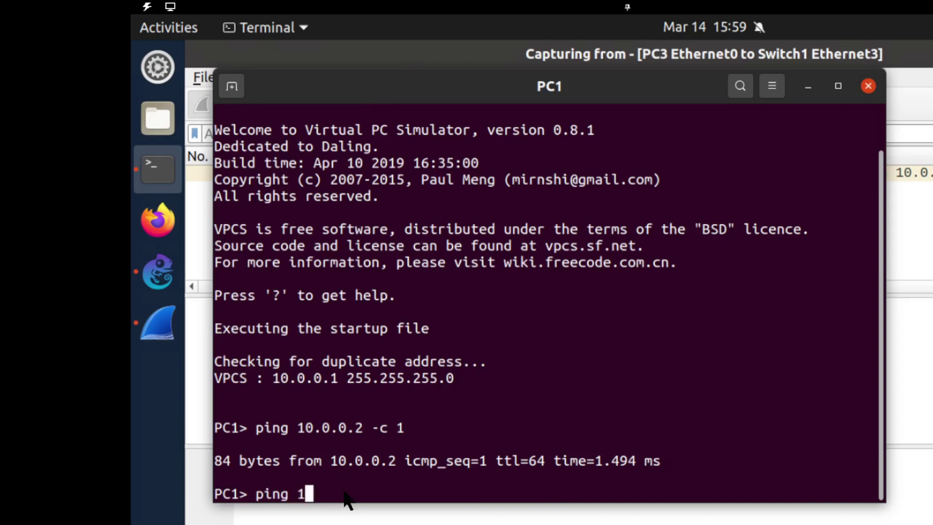
text(0.0.0.3)
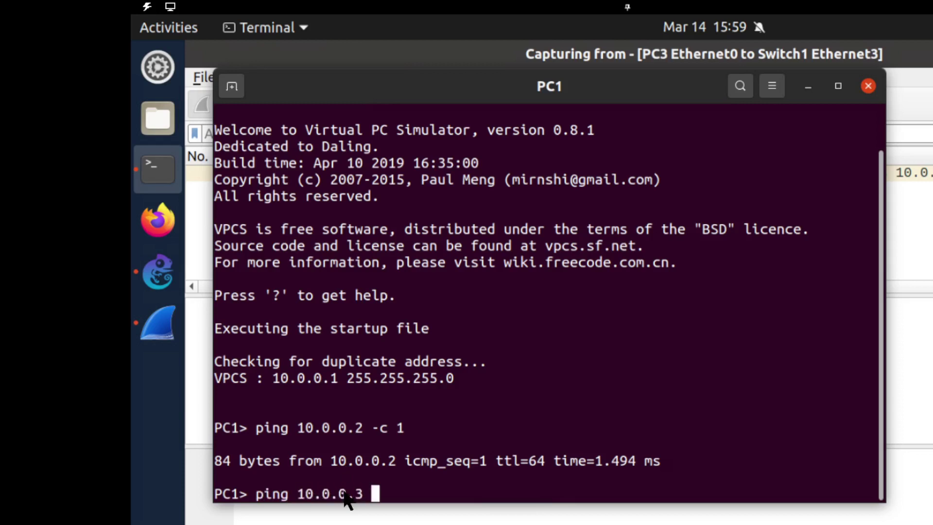
text( -c 1)
key(Return)
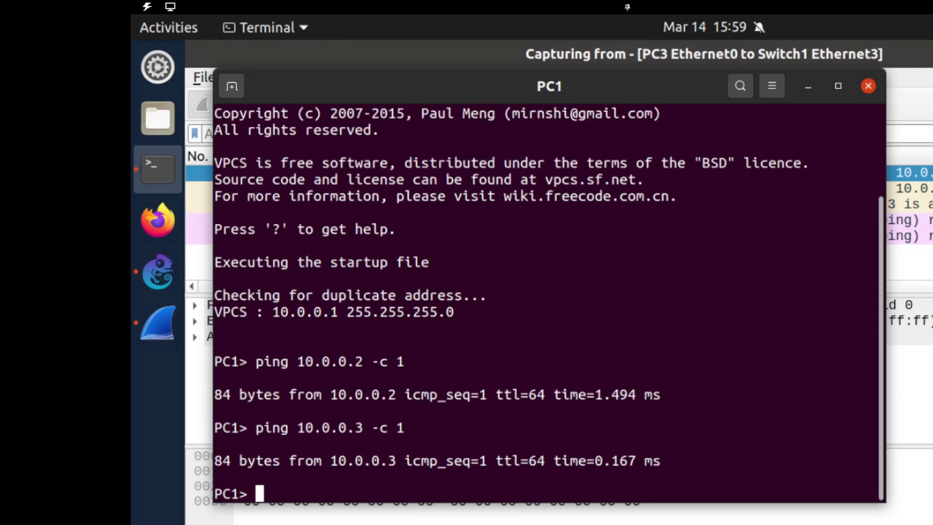
Step: Return to the GNS3 topology and link Switch2's Ethernet0 port to Switch1's Ethernet0 port
click(159, 277)
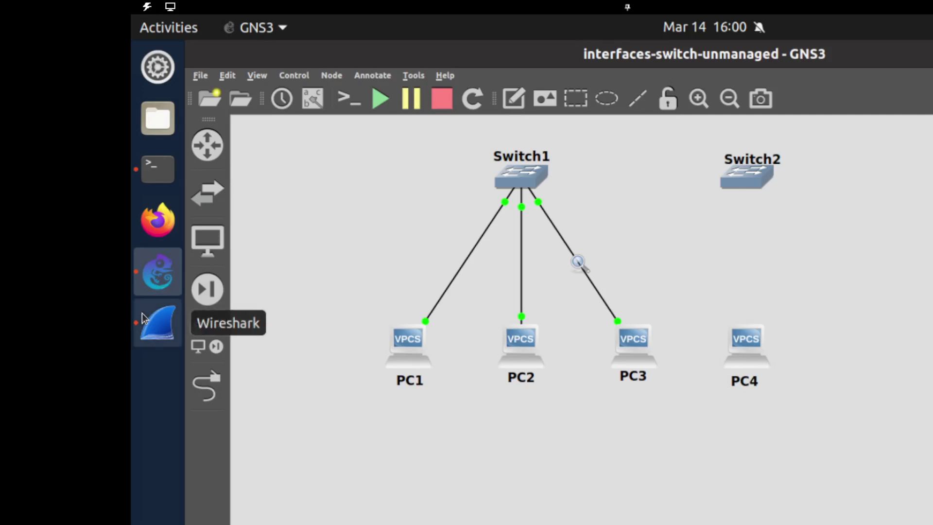
click(194, 392)
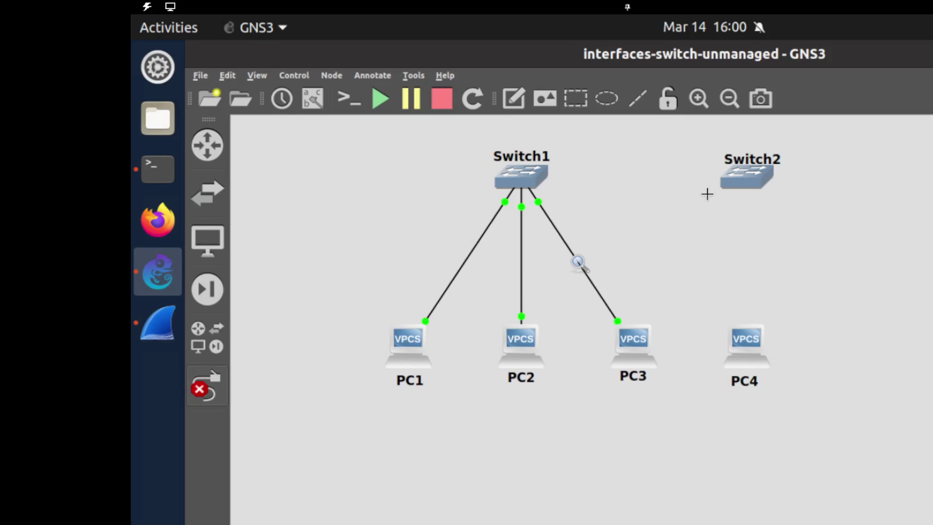
click(741, 180)
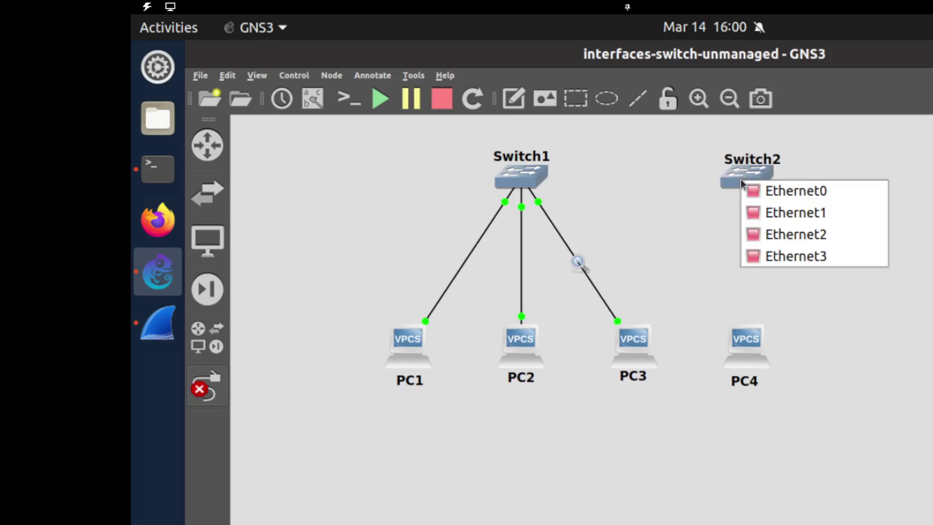
click(778, 202)
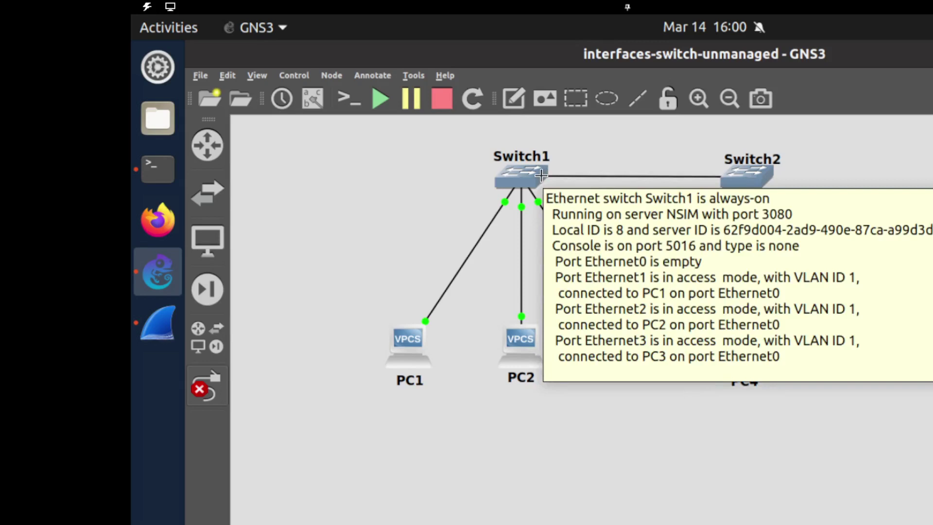
click(540, 175)
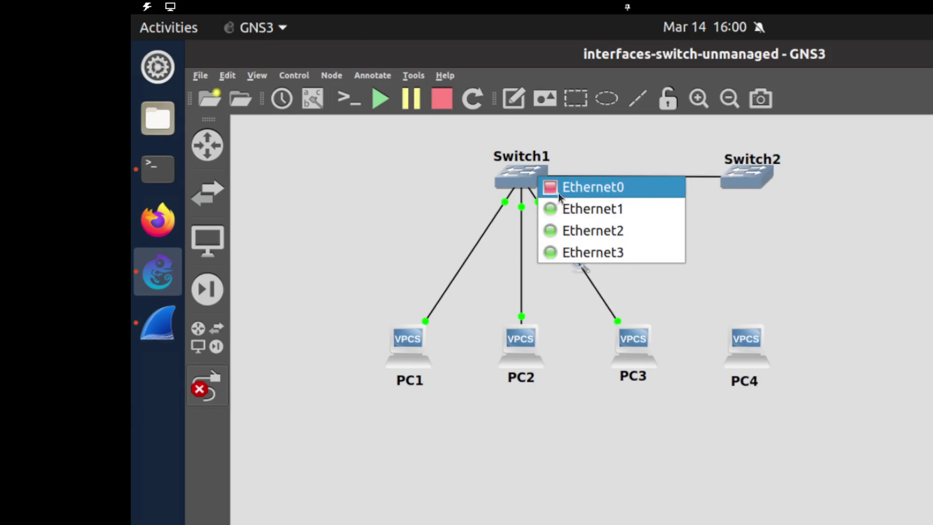
click(558, 190)
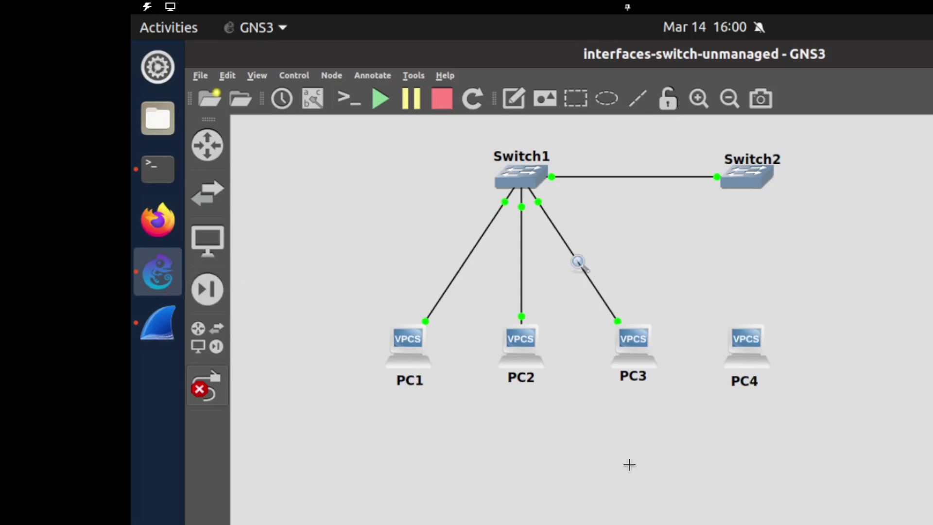
Step: Link PC4 to Switch2's Ethernet1 port and leave link-adding mode
click(746, 344)
click(760, 356)
click(742, 176)
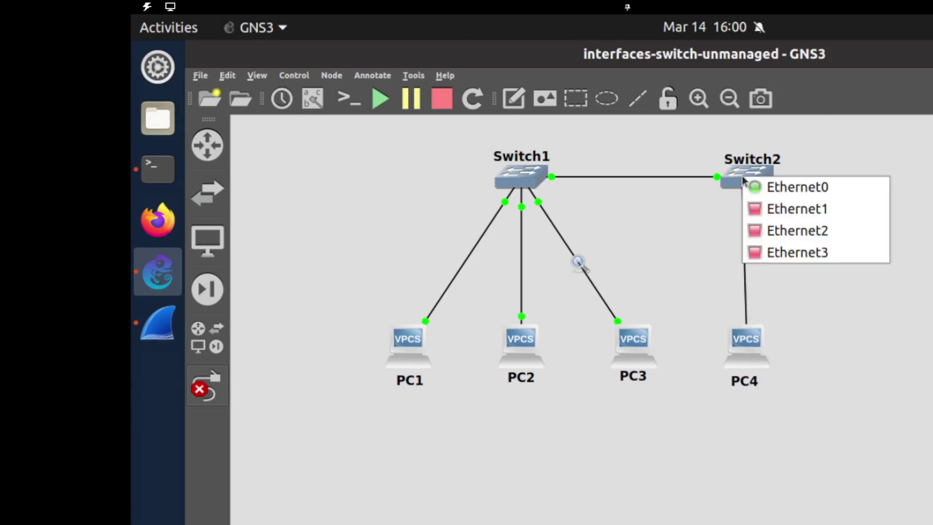
click(776, 208)
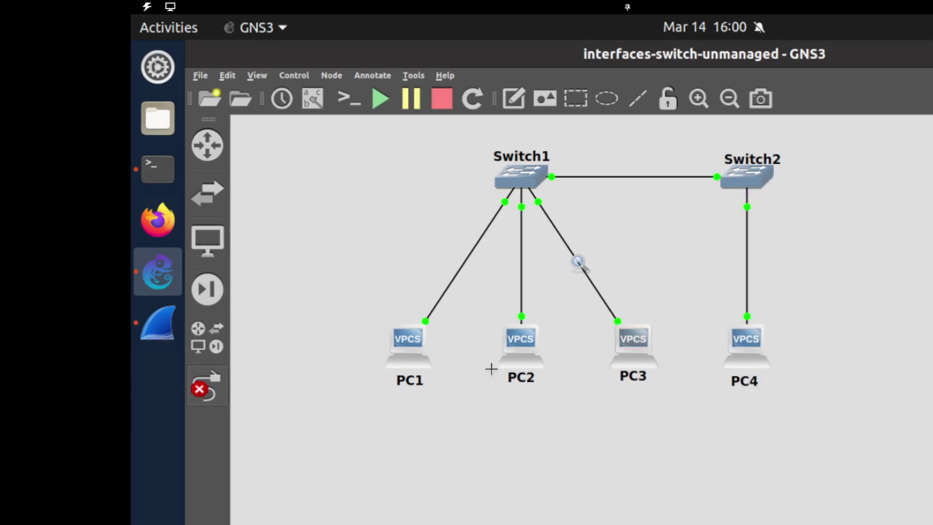
click(204, 392)
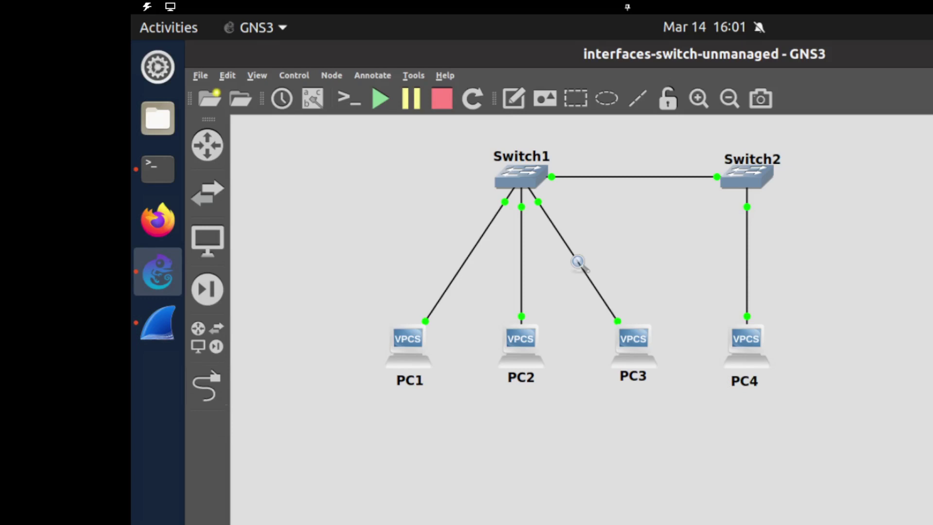
Step: Switch to PC1's console and ping PC4 twice, each time with ping 10.0.0.4 -c 1
click(165, 169)
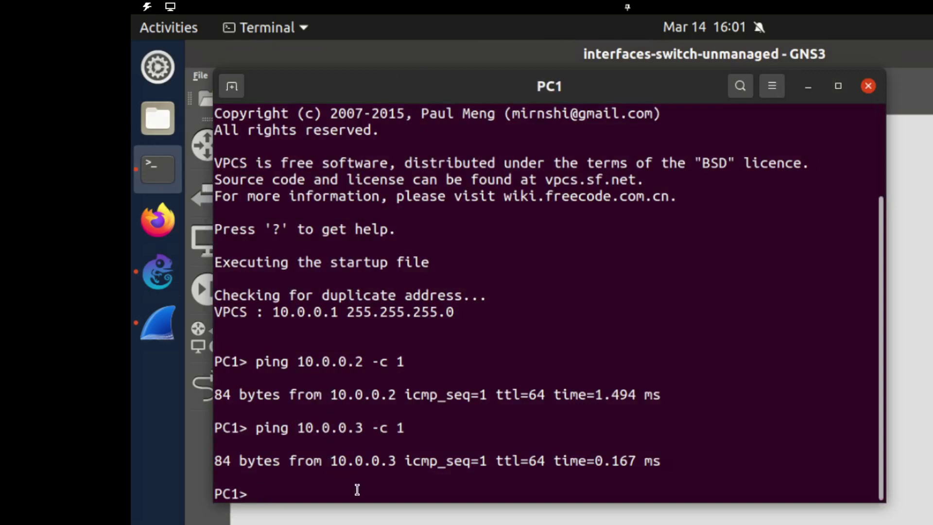
text(ping 1)
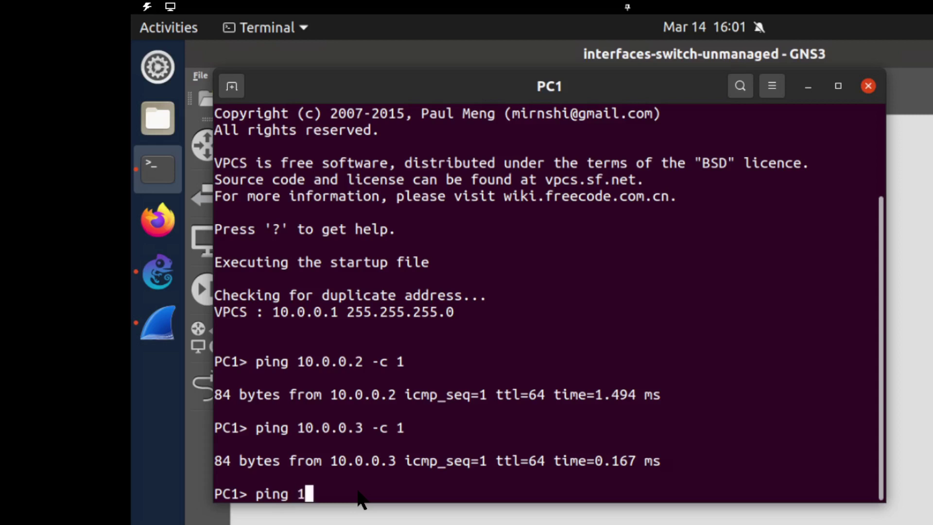
text(0.0.0.4 -c 1)
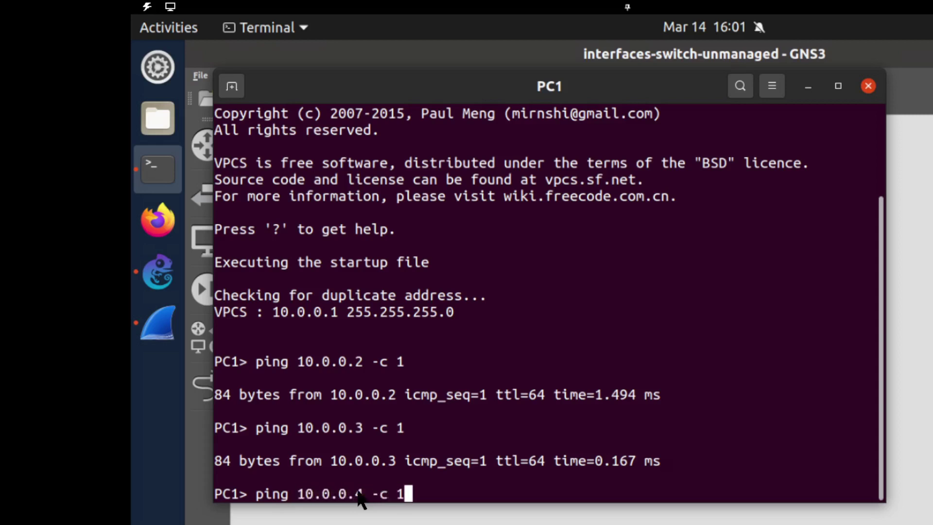
key(Return)
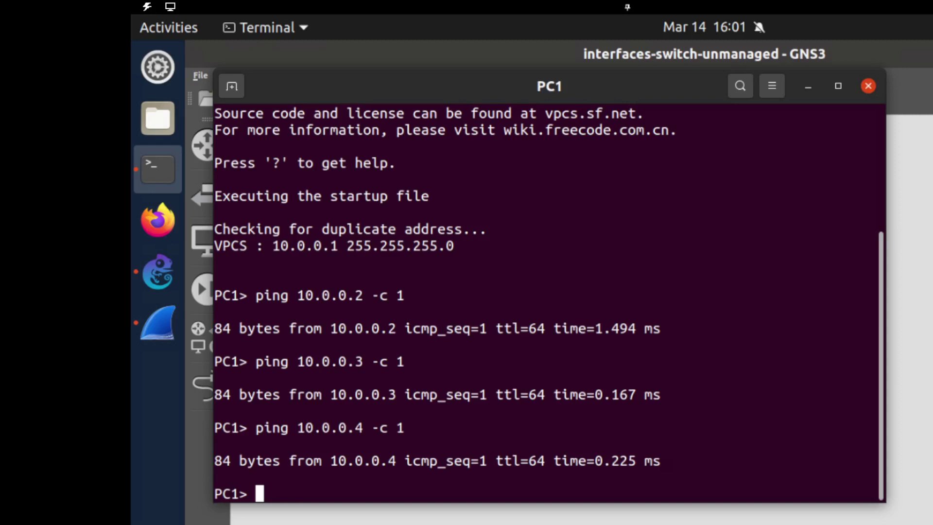
key(Up)
key(Return)
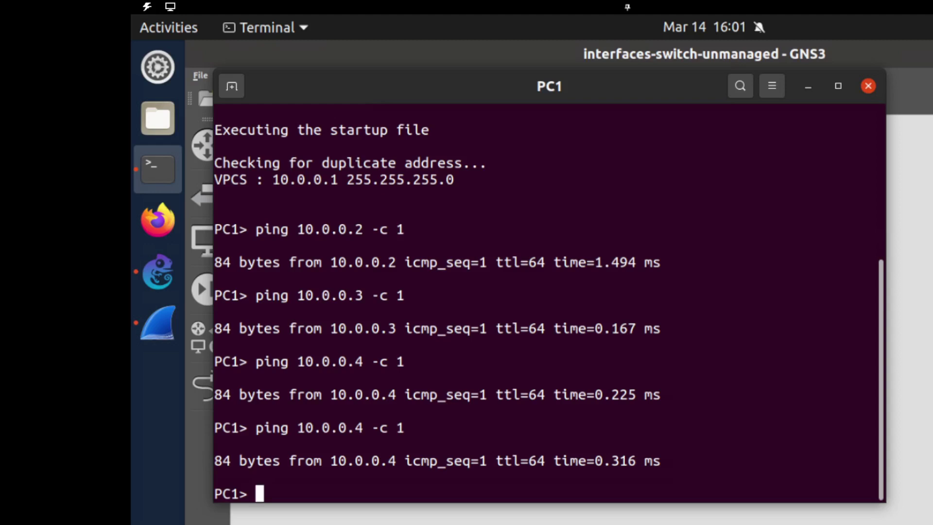
Step: Stop the packet capture on the PC3 to Switch1 link in GNS3 and quit Wireshark without saving the captured packets
click(927, 417)
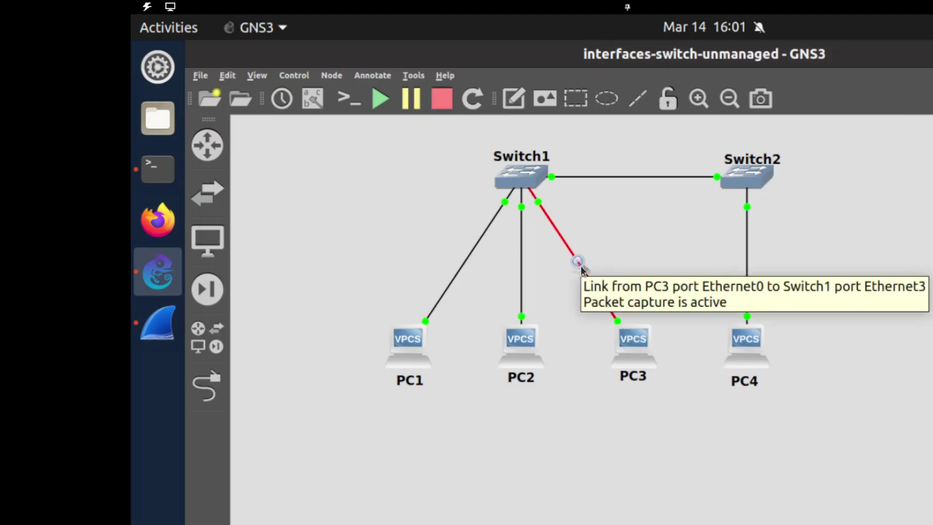
right_click(579, 265)
click(596, 278)
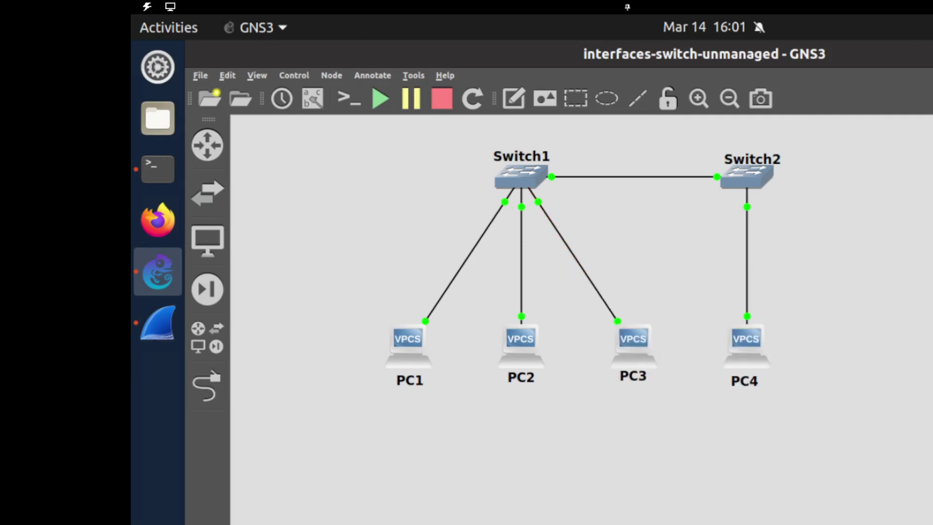
click(167, 325)
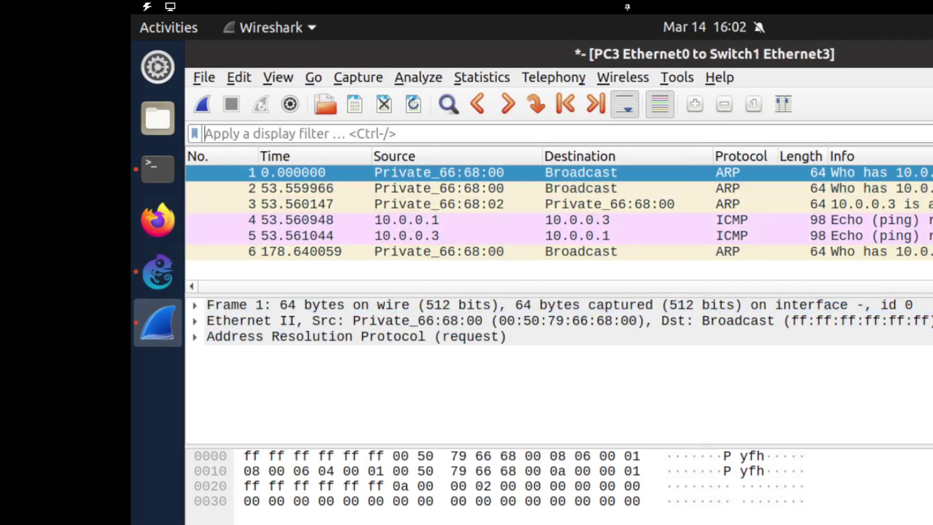
key(ctrl+q)
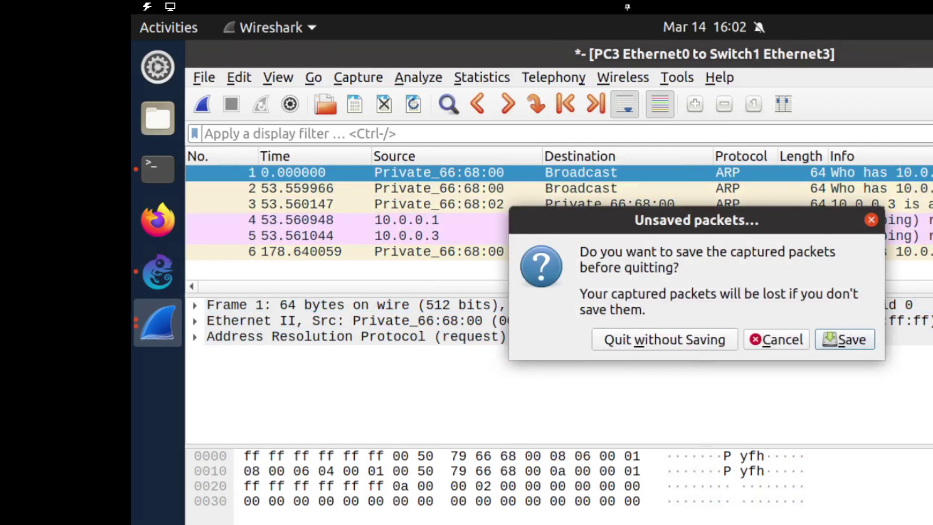
click(678, 340)
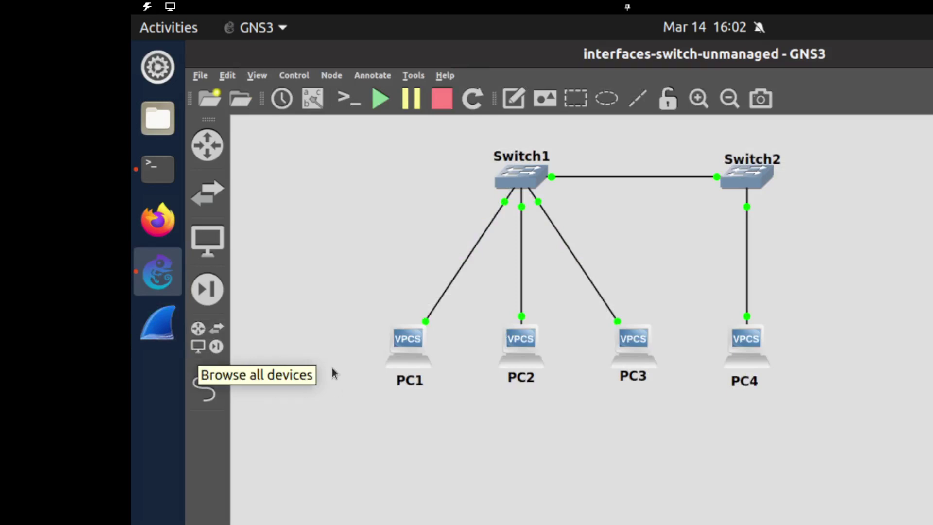
Step: Open the recent project interfaces-switch-managed.gns3 and start all its devices
click(201, 77)
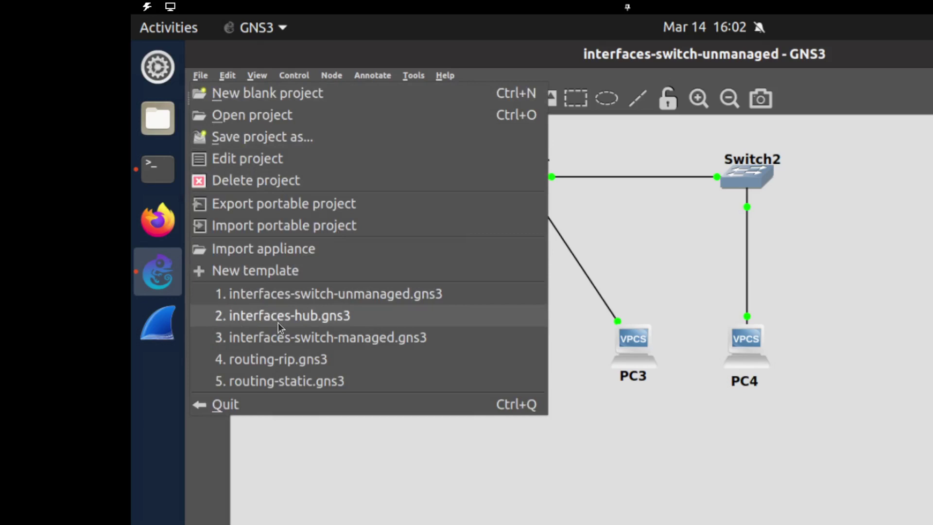
click(310, 345)
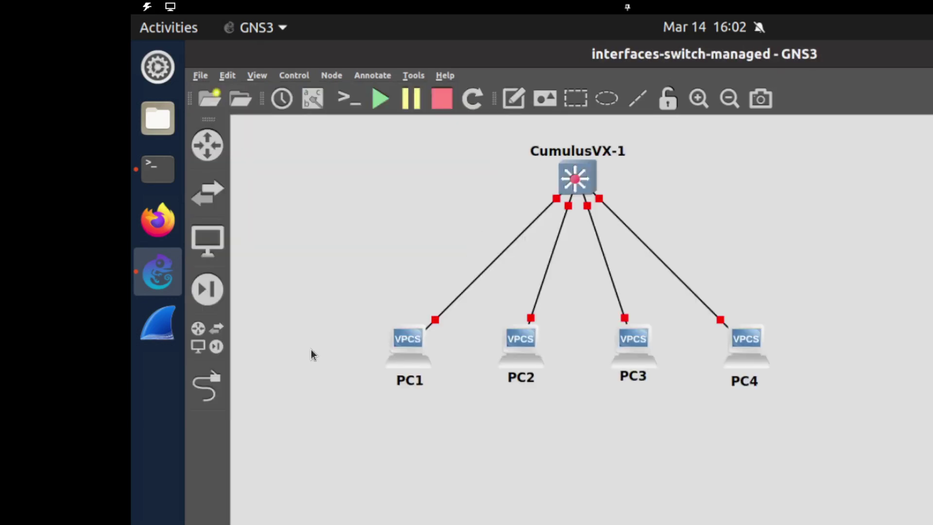
click(378, 100)
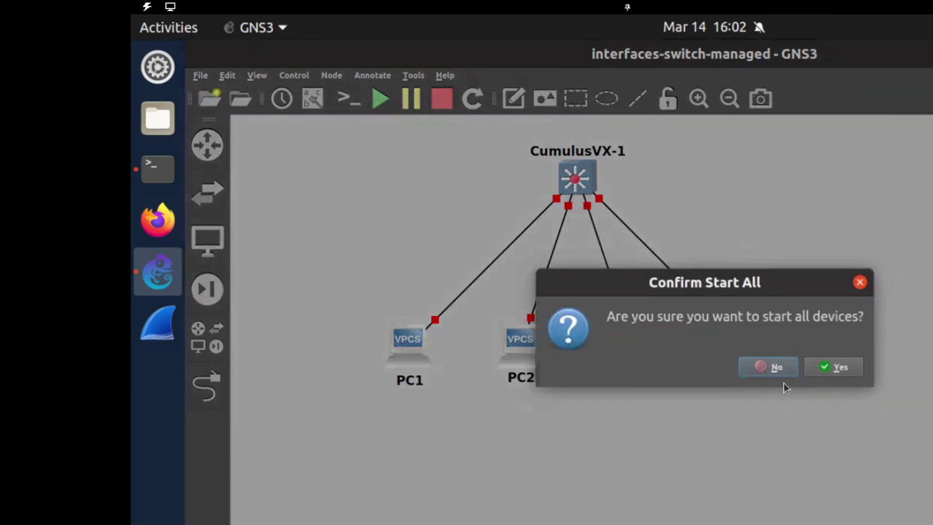
click(837, 370)
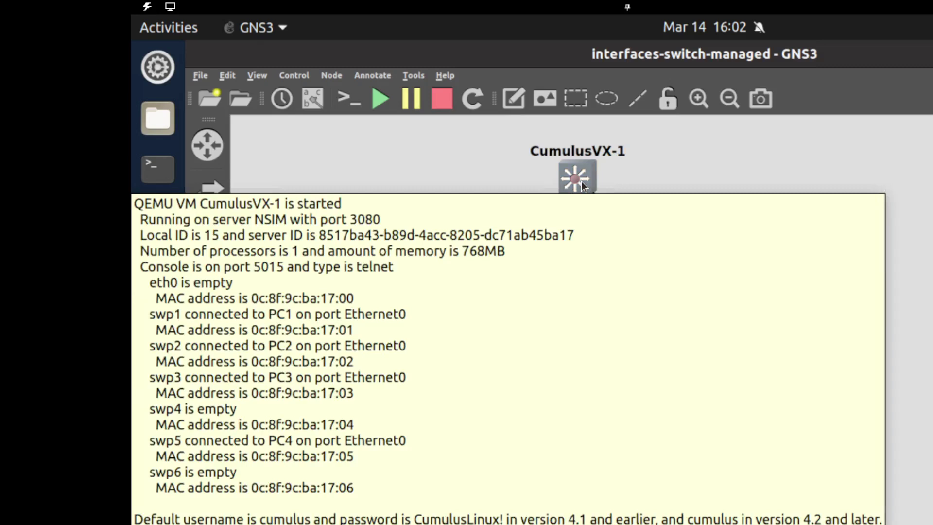
Step: Open the CumulusVX-1 switch's console and log in as cumulus with the account password
right_click(581, 182)
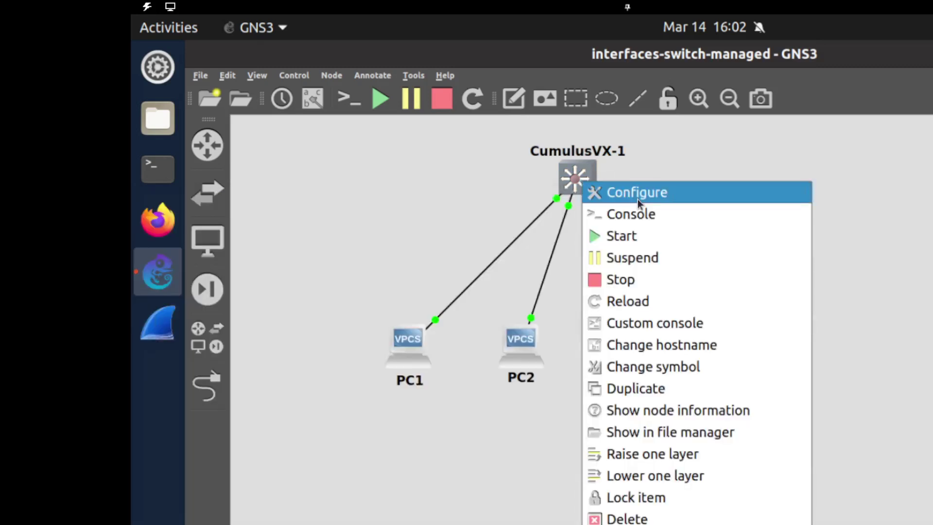
click(641, 217)
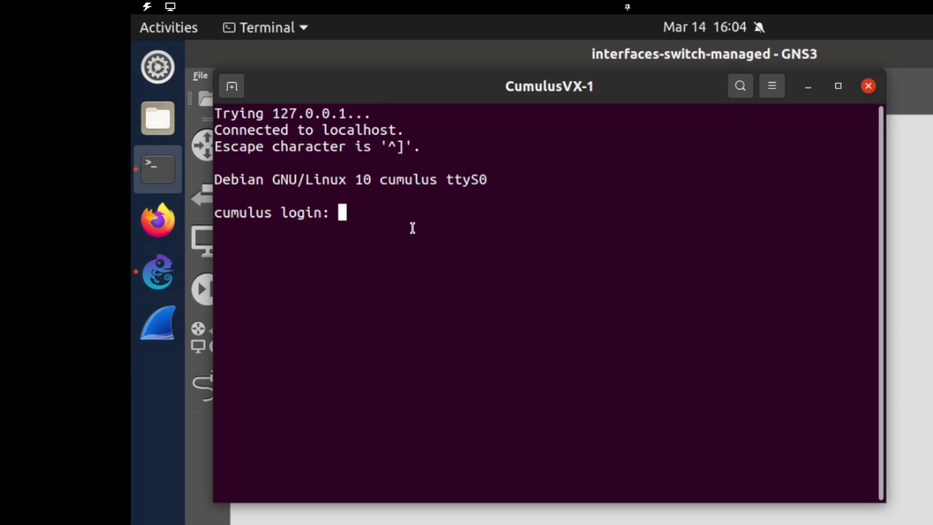
text(cumulu)
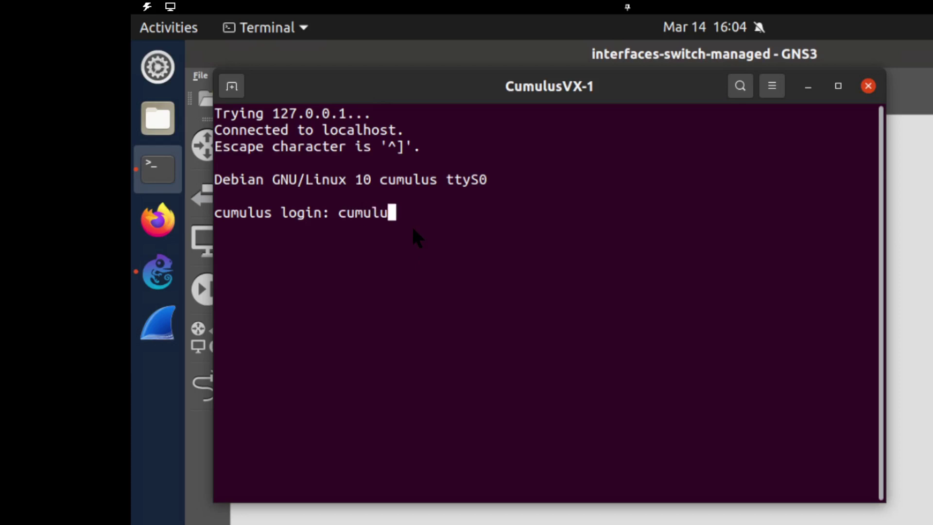
text(s)
key(Return)
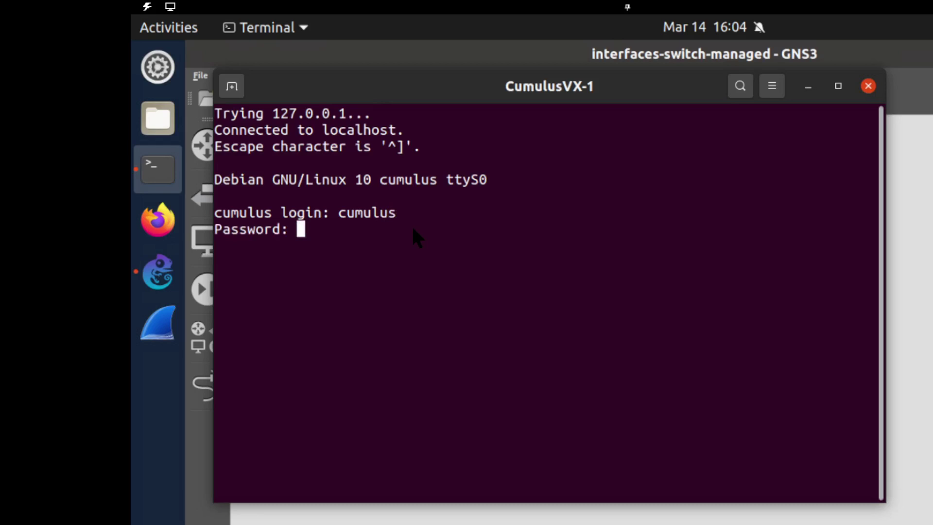
key(Return)
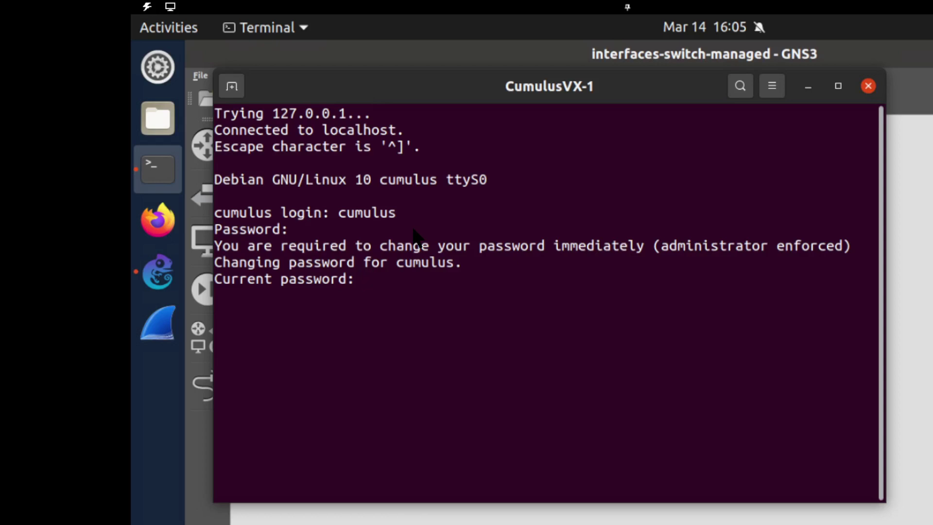
Step: Complete the enforced password change by entering the current password, the new password and its repetition
key(Return)
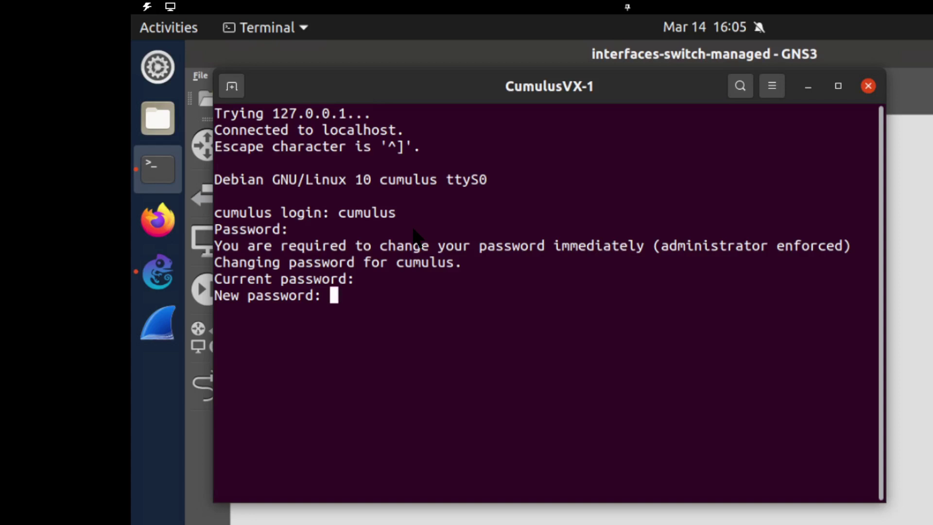
key(Return)
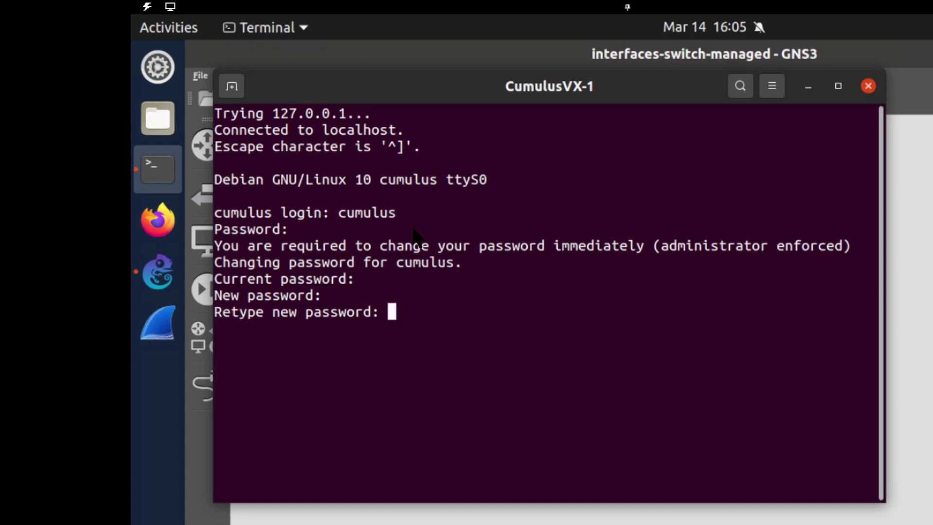
key(Return)
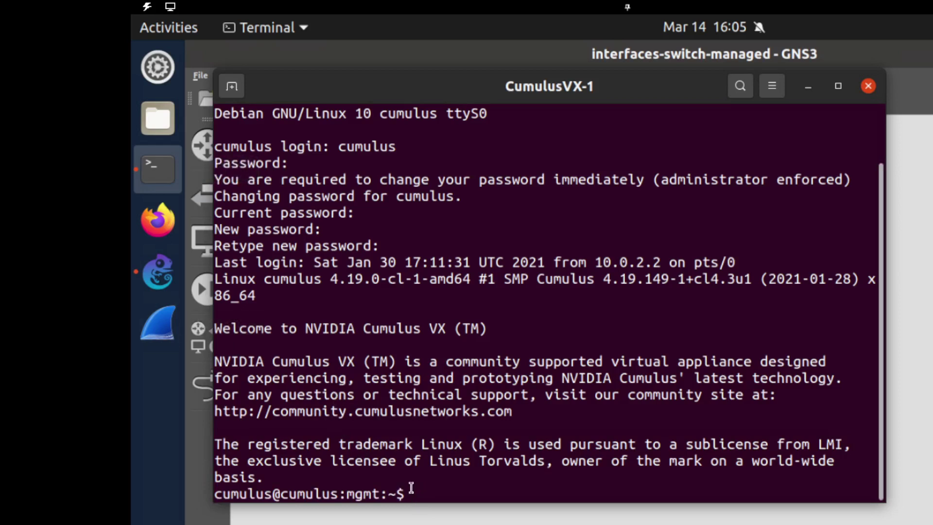
Step: List every interface on the Cumulus switch with net show interface all
text(net show in)
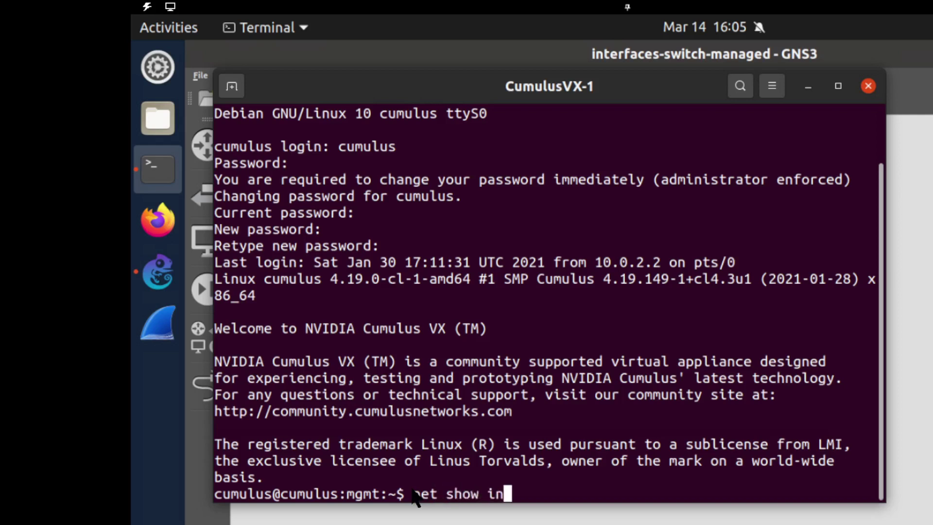
text(terface a)
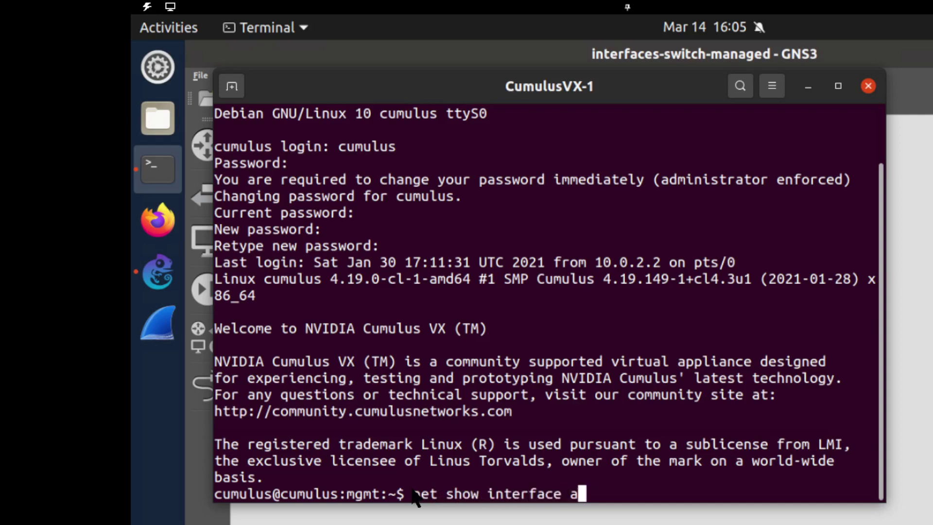
text(ll)
key(Return)
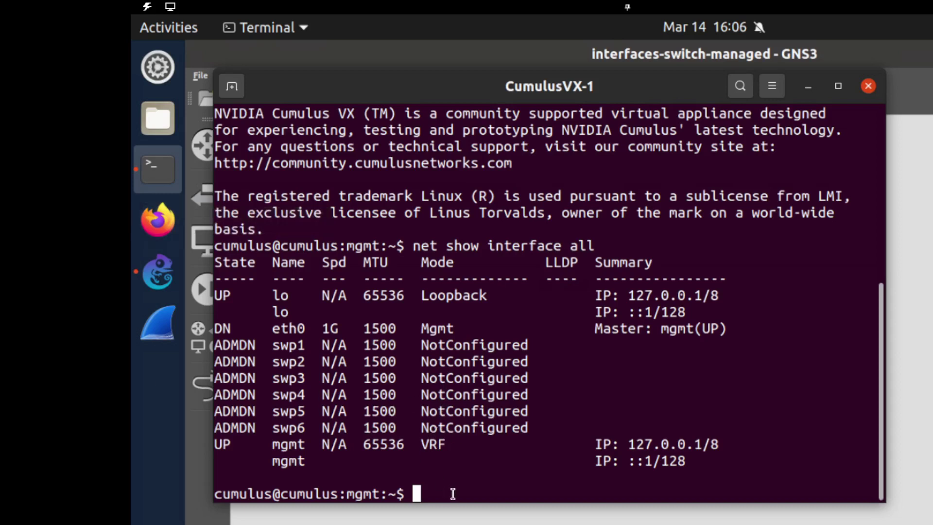
Step: Add switch ports swp1 to swp6 to the configuration with net add interface swp1-6 mtu 1500
text(net add interface)
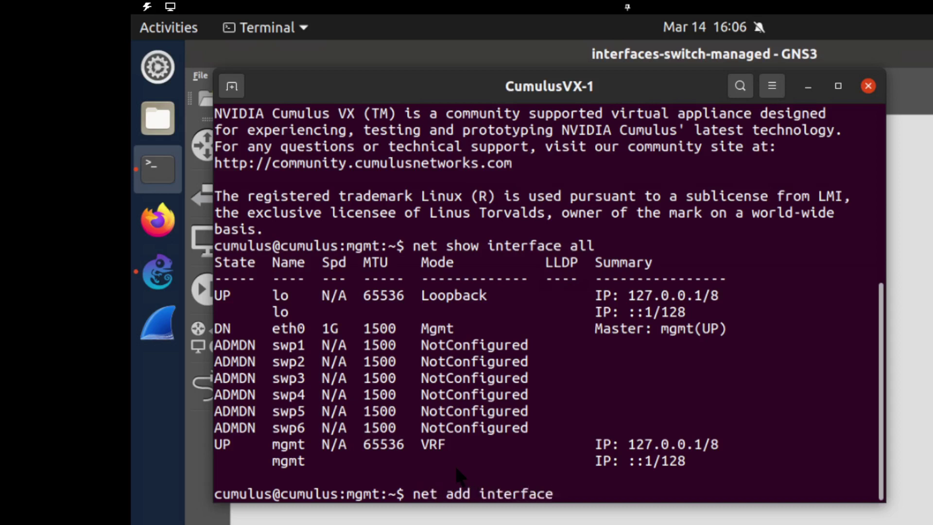
text( swp1-6)
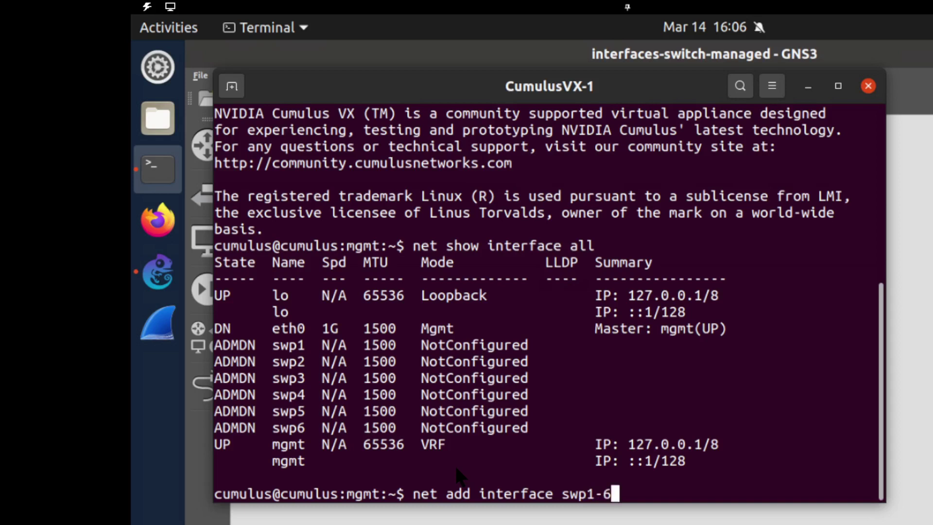
text( mtu )
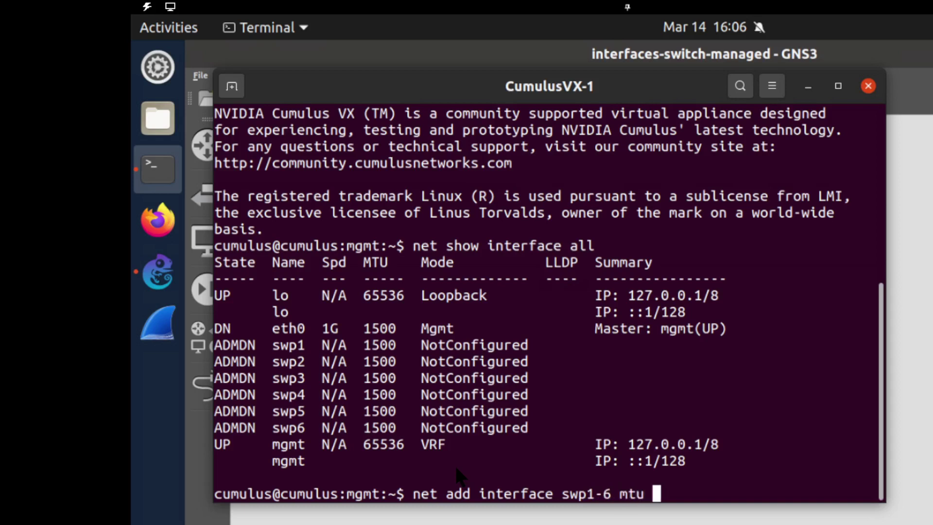
text(1500)
key(Return)
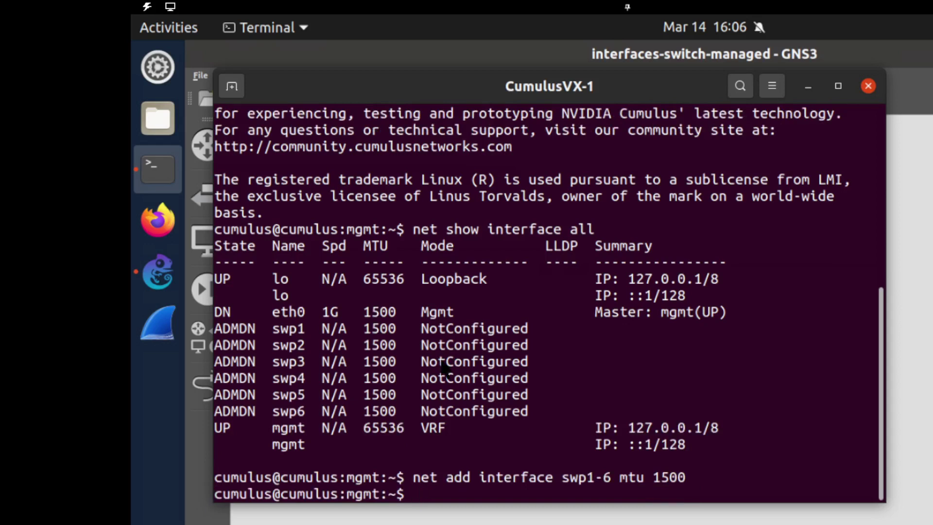
Step: Review the staged interface changes with net pending and apply them with net commit
text(net pending)
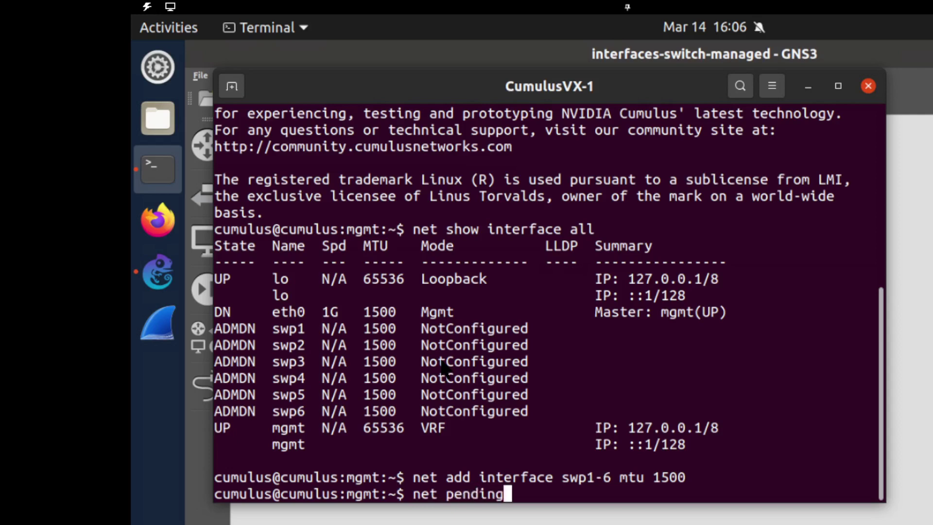
key(Return)
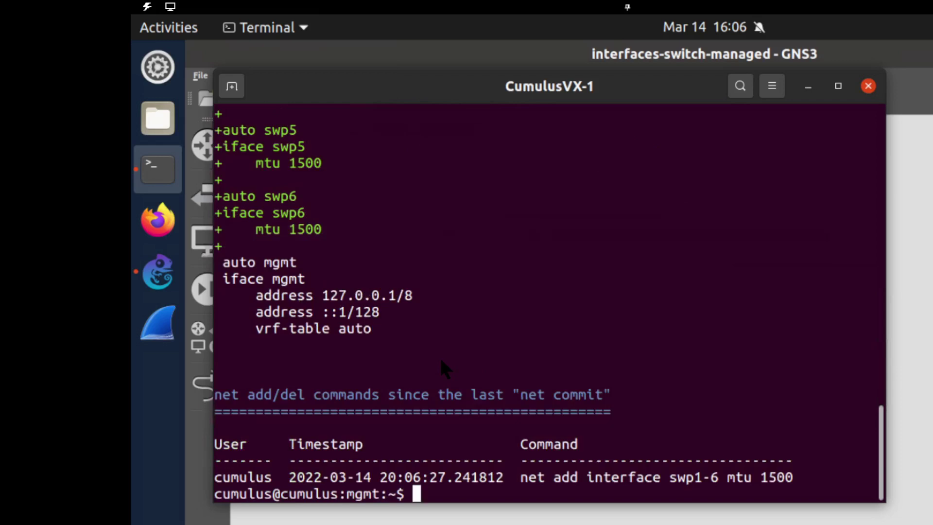
text(net c)
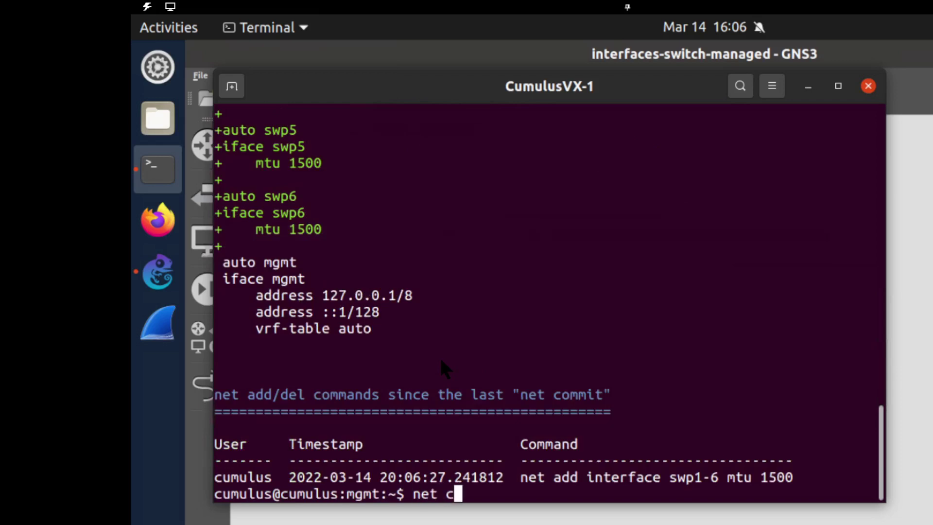
text(ommit)
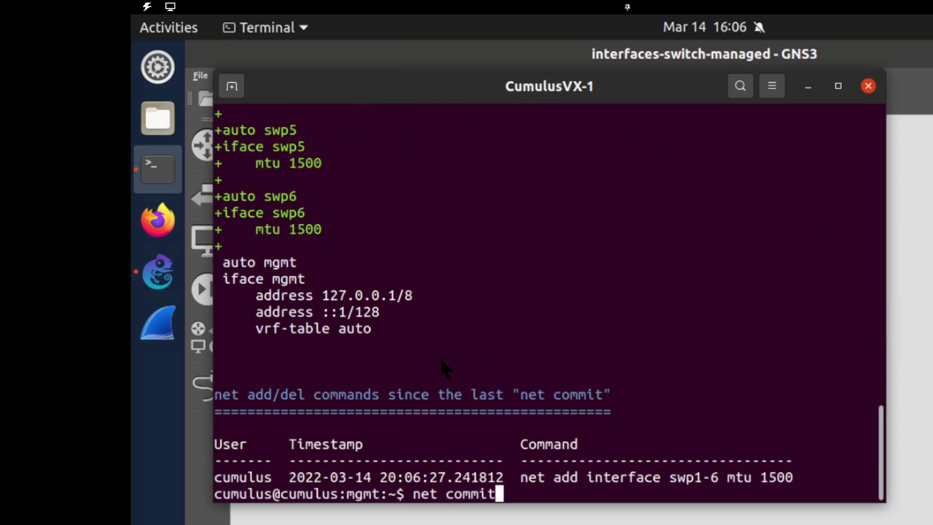
key(Return)
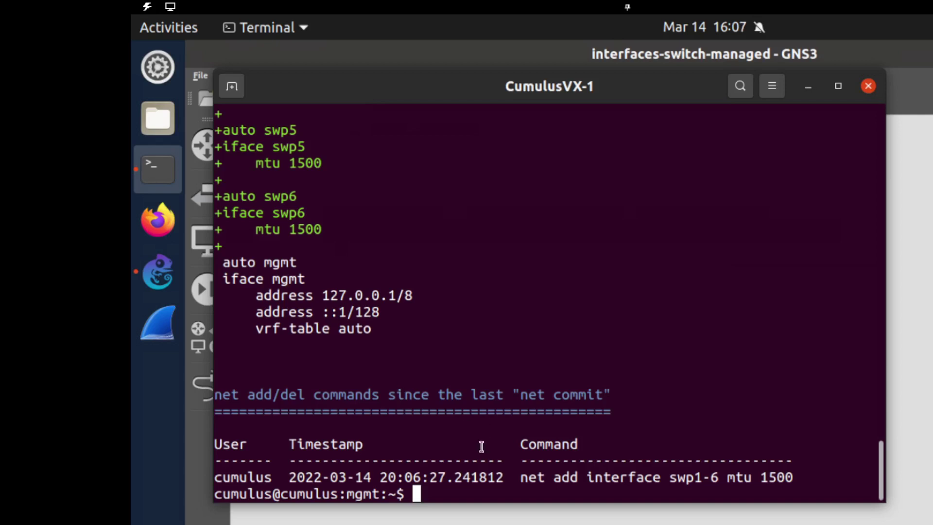
Step: Rerun net show interface all to check the port states after the commit
text(net commit)
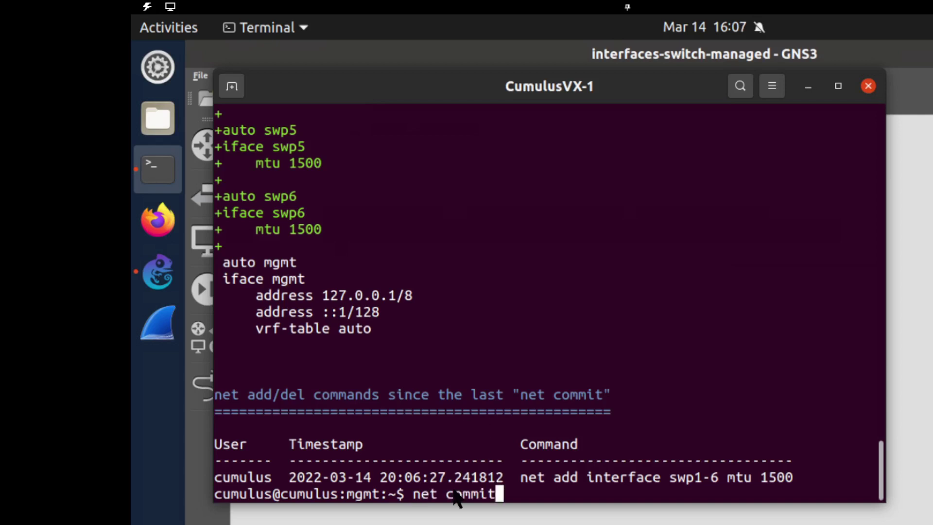
key(Up)
key(Up)
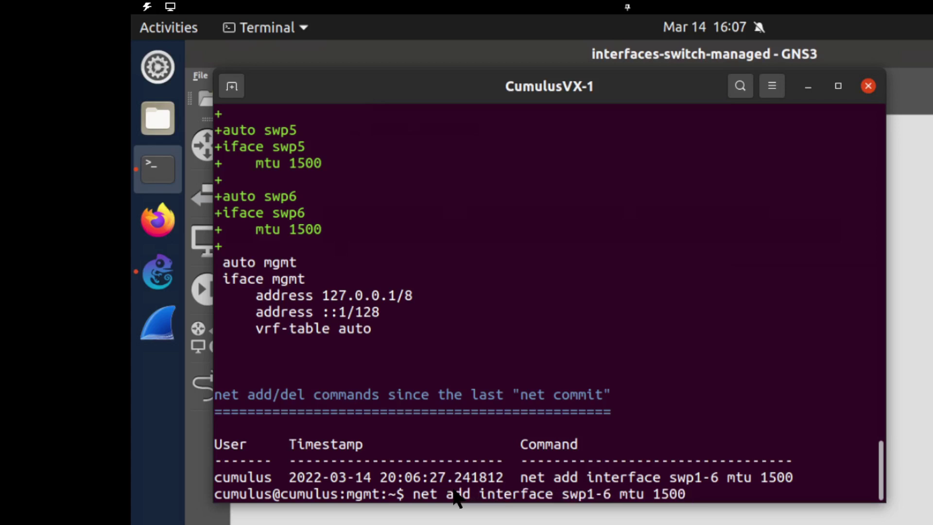
key(Up)
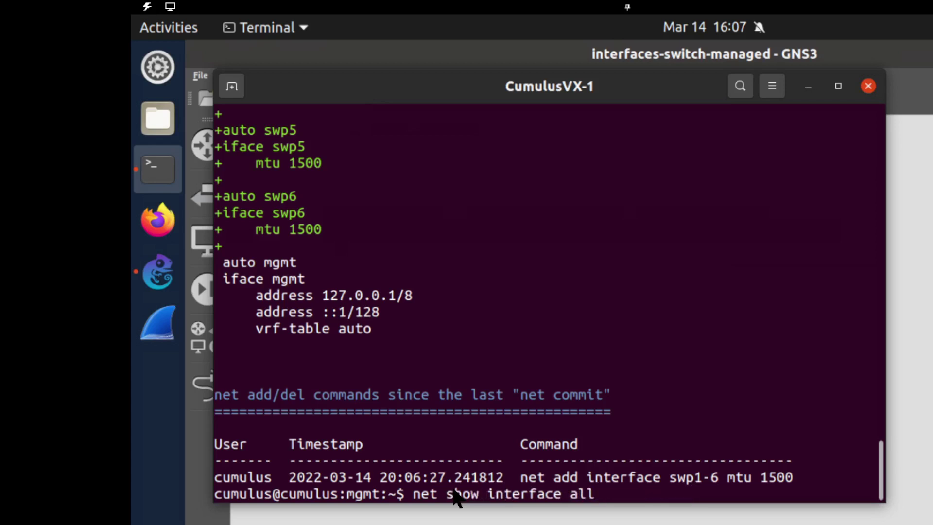
key(Return)
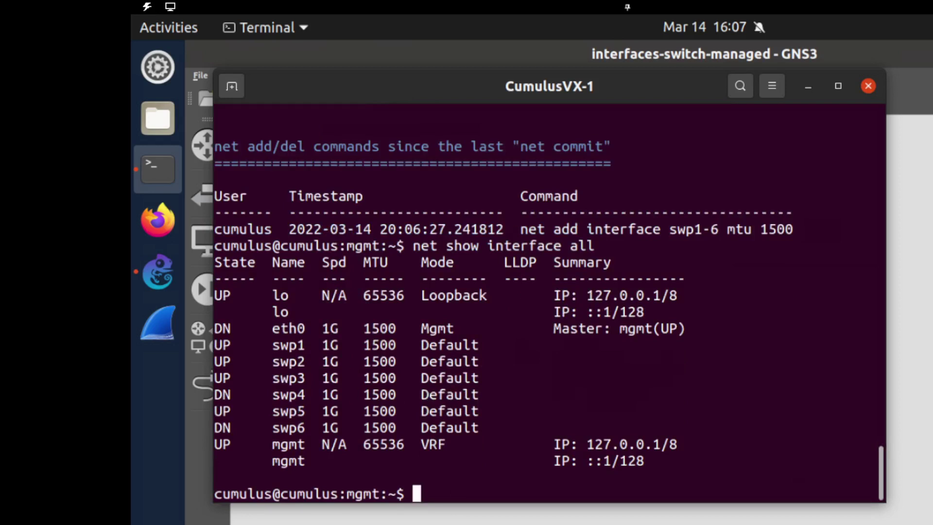
Step: Review the earlier net commit and net pending output in the console, examining the lines added for swp1 to swp6
scroll(360, 299, up, 1)
scroll(367, 304, up, 7)
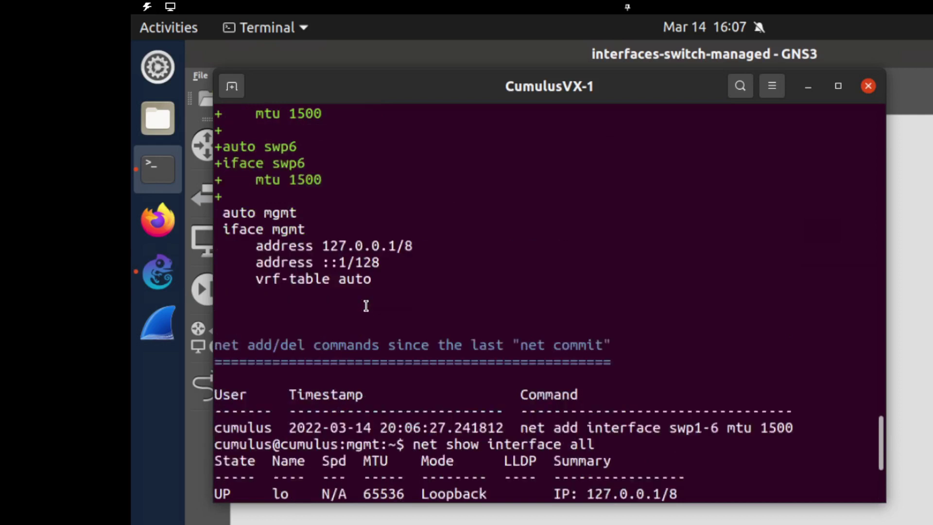
scroll(366, 306, up, 4)
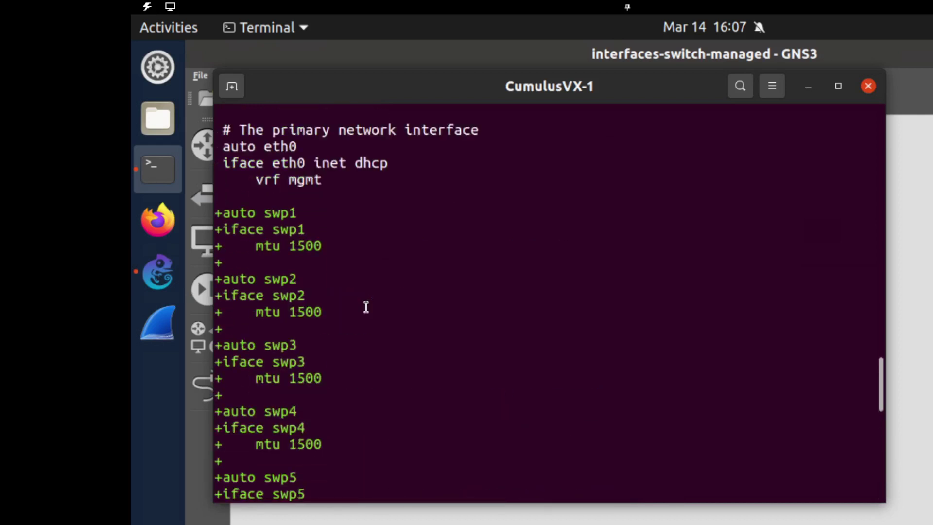
scroll(366, 307, up, 3)
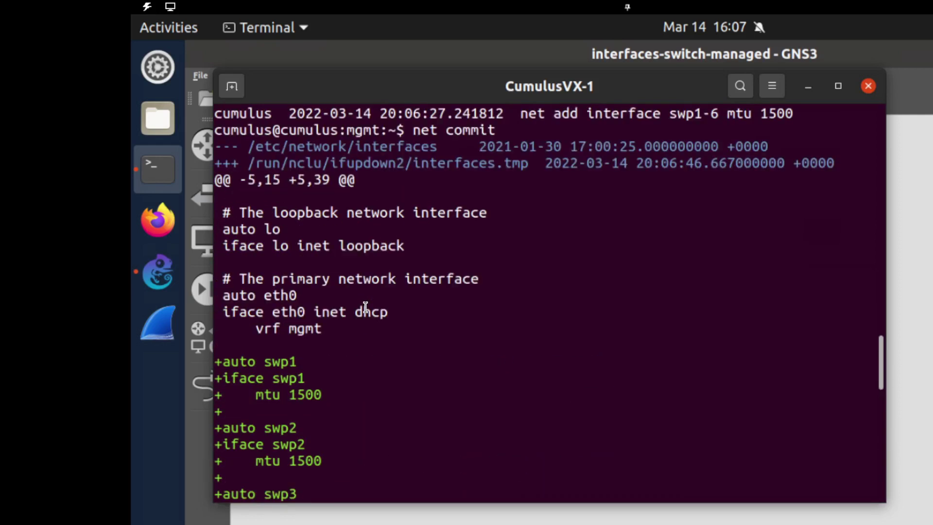
scroll(365, 307, up, 3)
scroll(366, 307, up, 5)
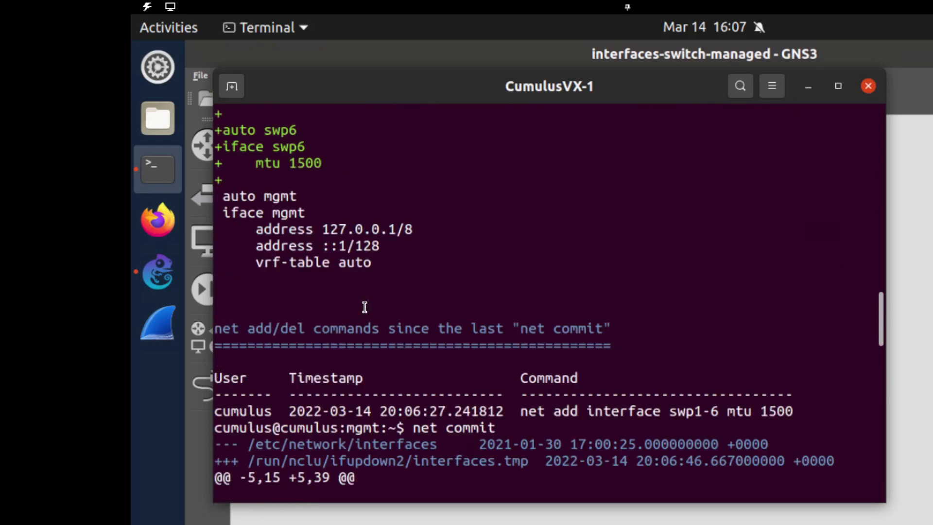
scroll(363, 306, down, 14)
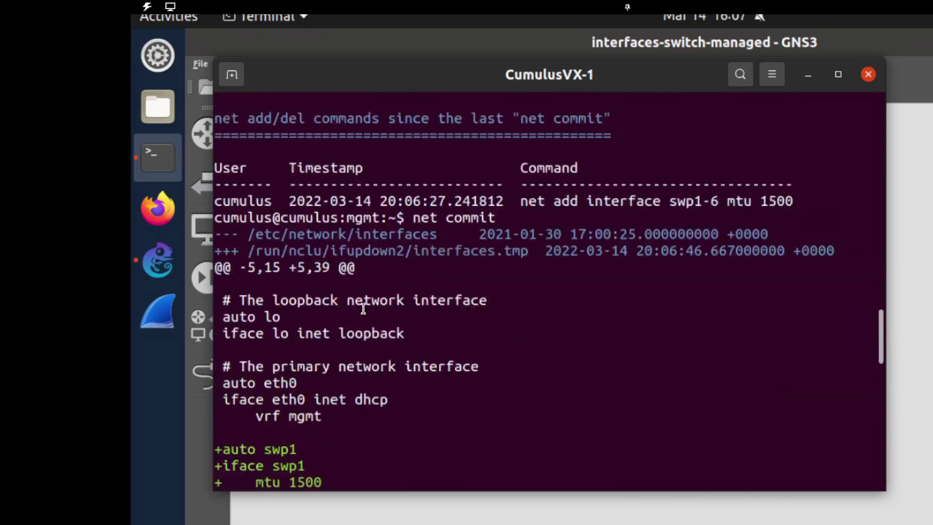
scroll(361, 309, down, 1)
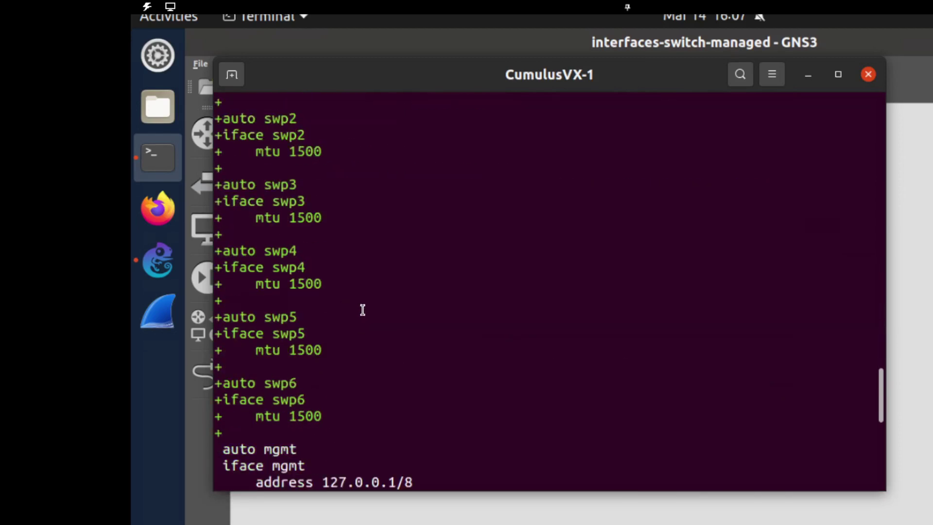
scroll(361, 310, up, 7)
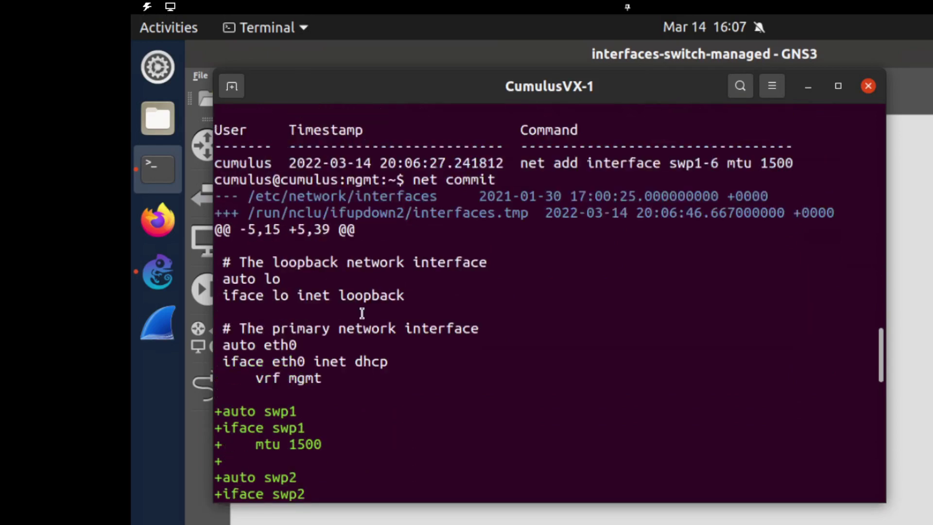
scroll(362, 313, up, 4)
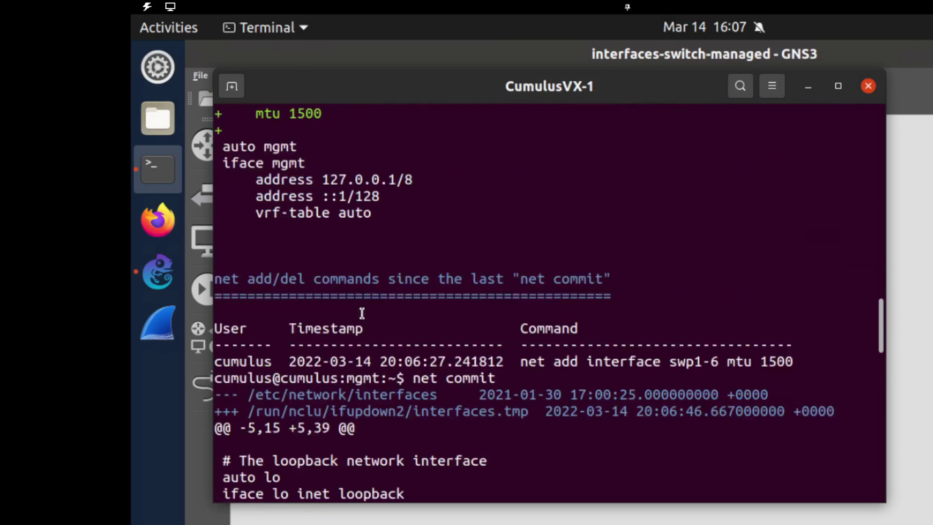
scroll(362, 312, up, 12)
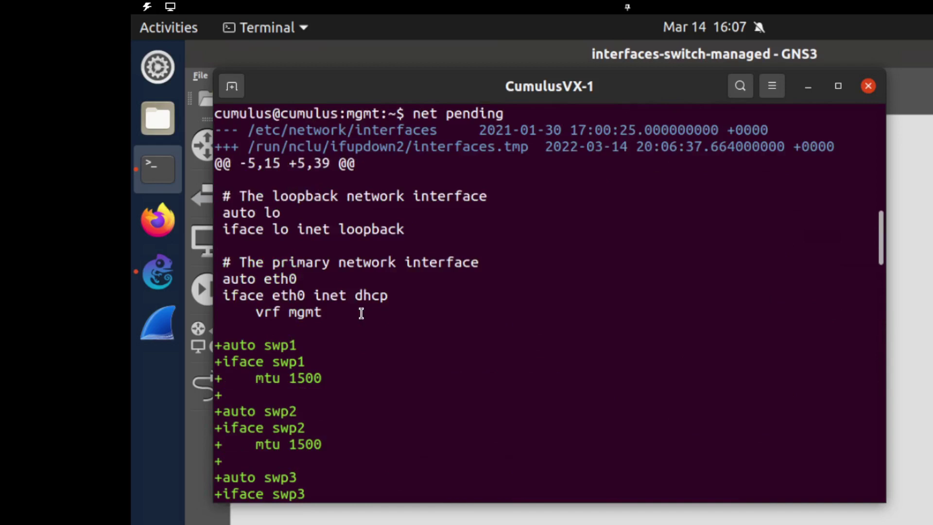
scroll(361, 313, up, 3)
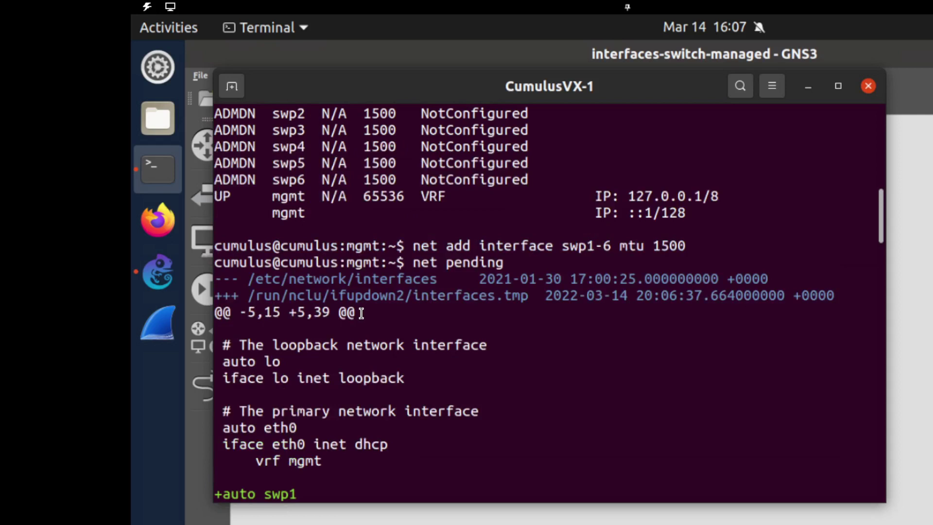
scroll(361, 313, down, 4)
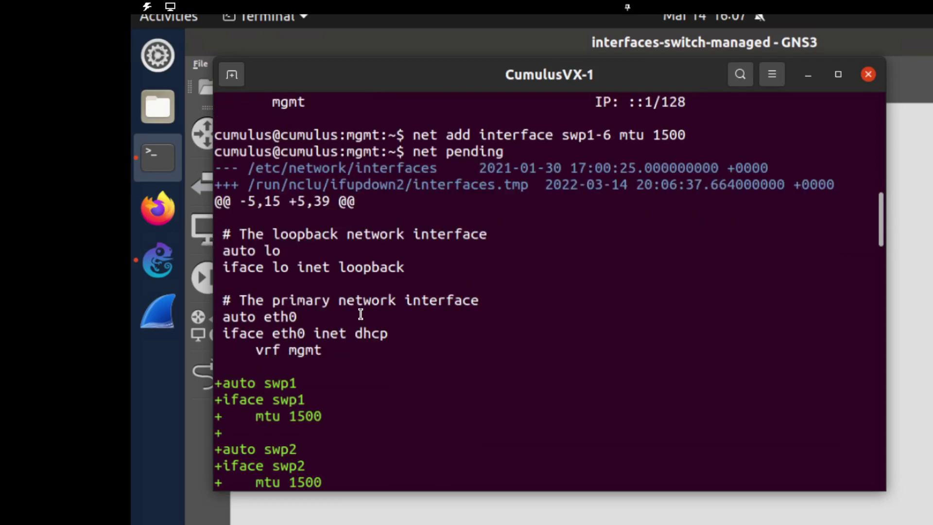
Step: Read through the net pending and net commit output down to the newest interface list, examining the states of swp1 to swp6
scroll(360, 315, down, 6)
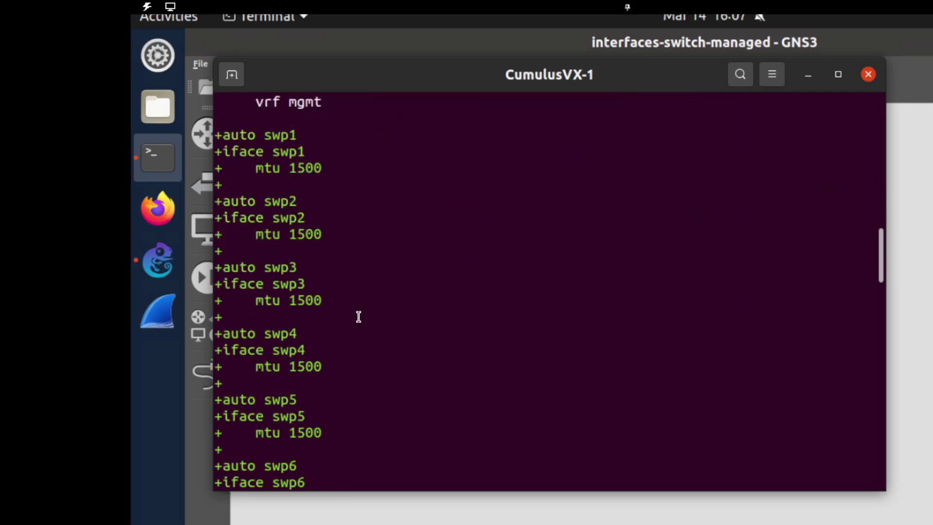
scroll(359, 316, down, 2)
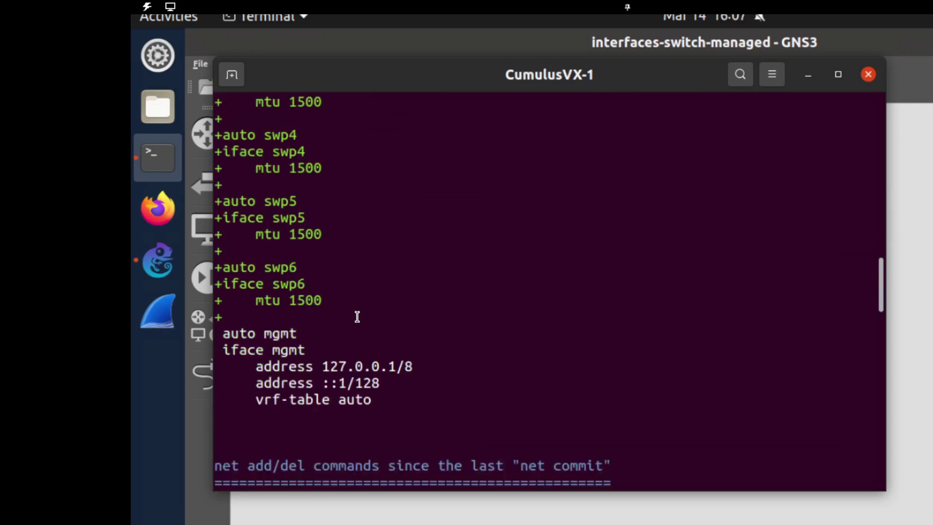
scroll(357, 318, down, 3)
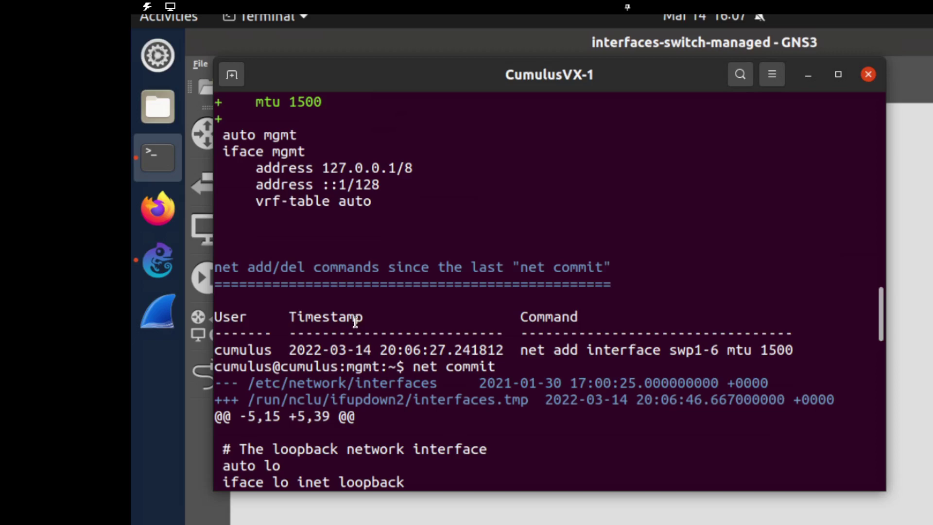
scroll(356, 320, down, 6)
scroll(355, 322, down, 4)
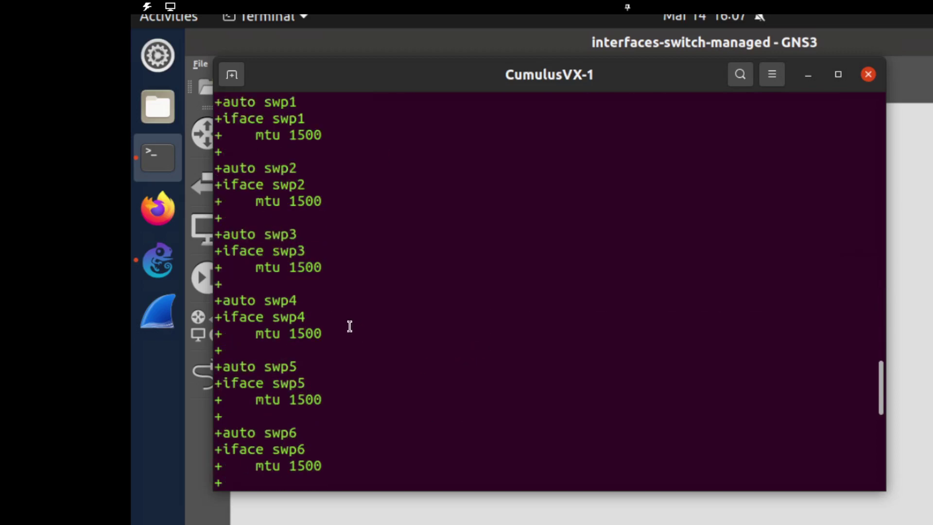
scroll(350, 326, down, 4)
scroll(350, 325, down, 3)
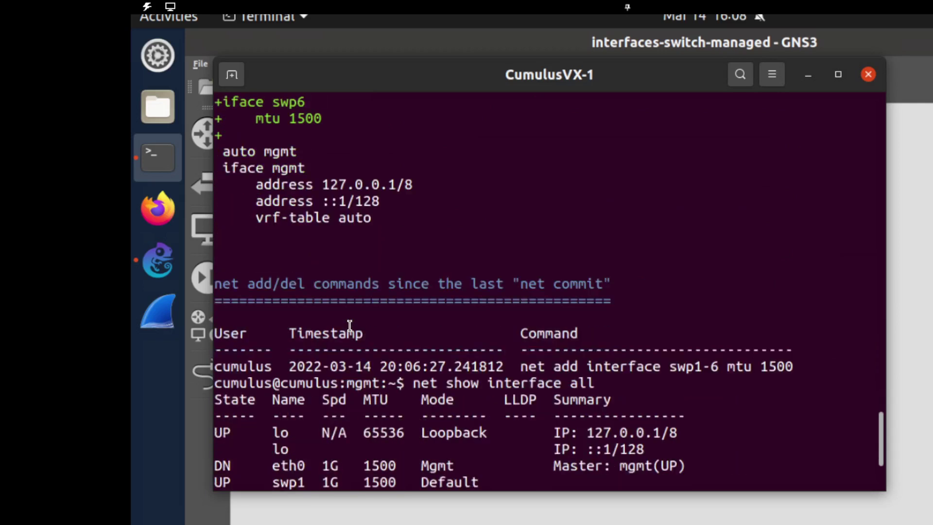
scroll(349, 326, down, 3)
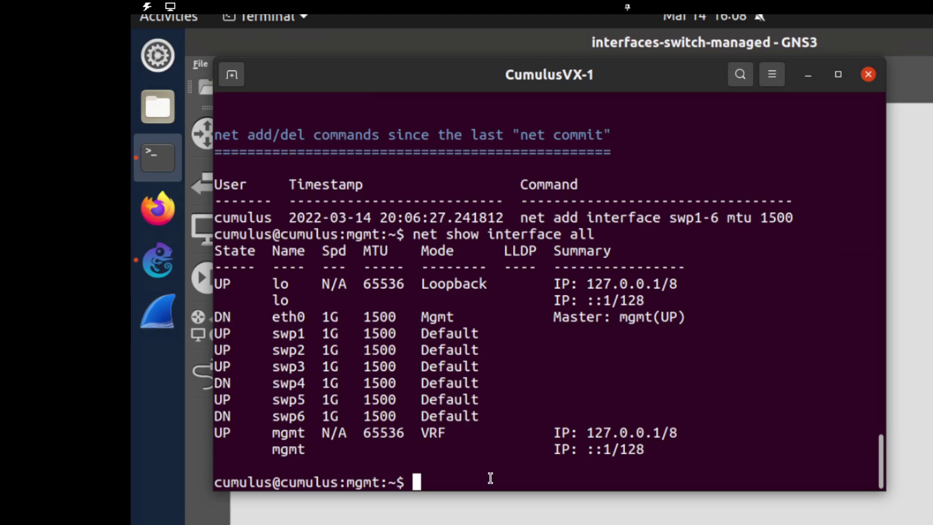
Step: Add switch ports swp1 to swp4 to a bridge with net add bridge bridge ports swp1-4
text(net )
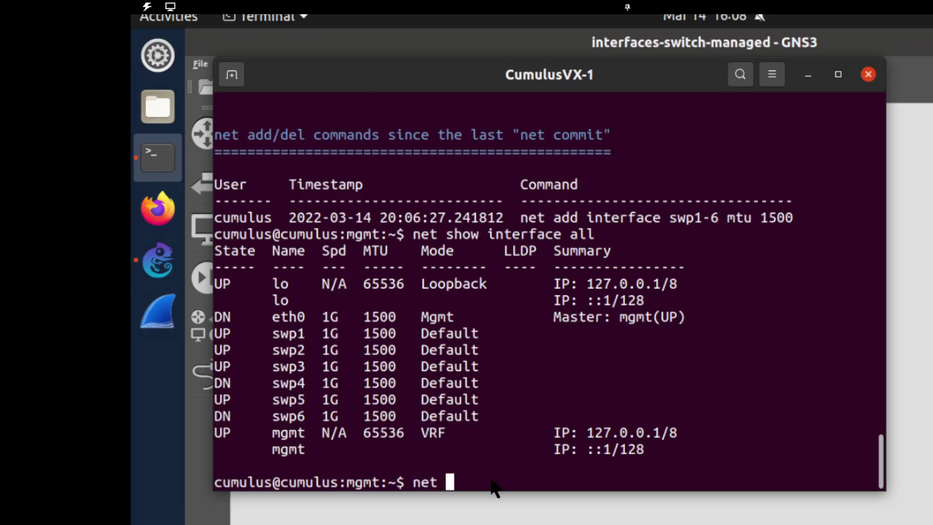
text(add bridge)
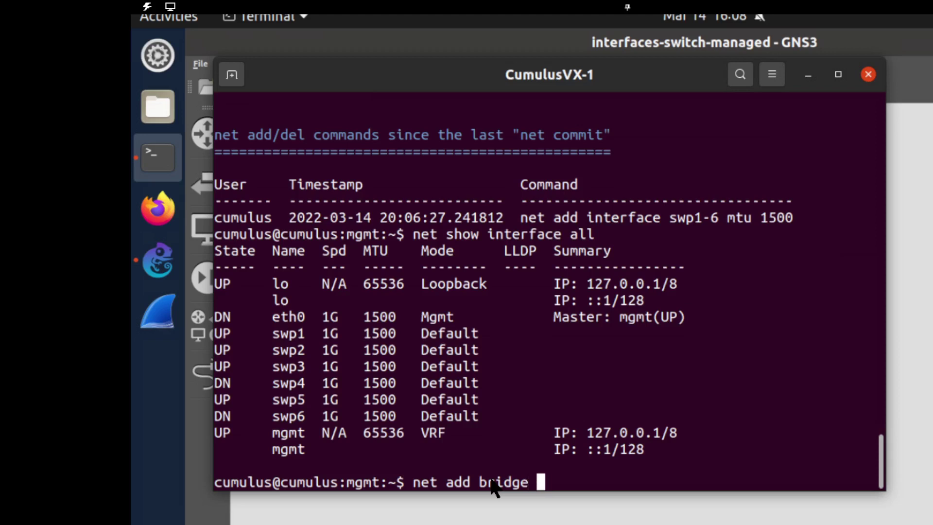
text( brg)
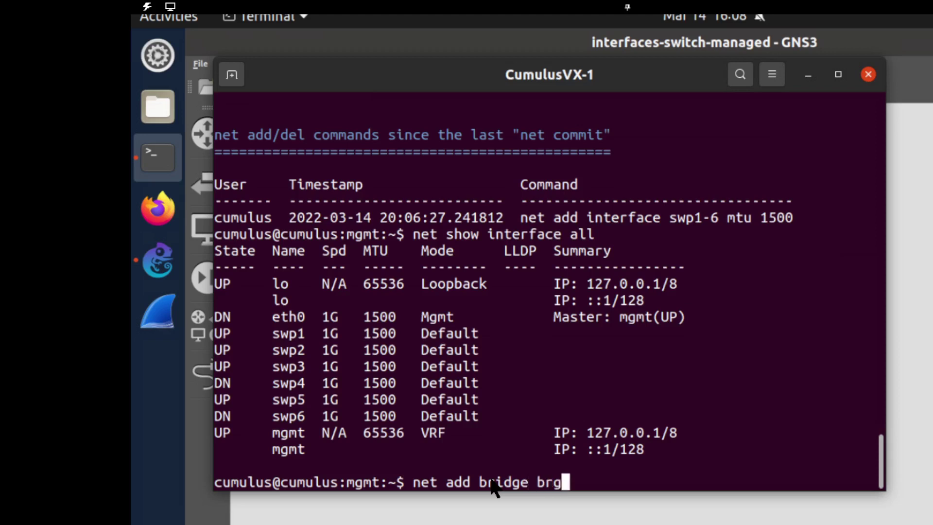
key(BackSpace)
text(idge )
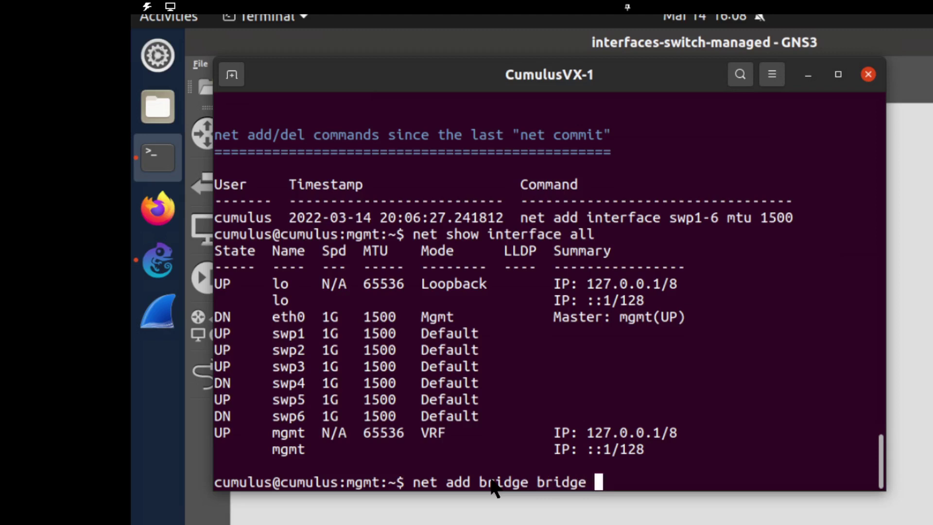
text(ports swp1)
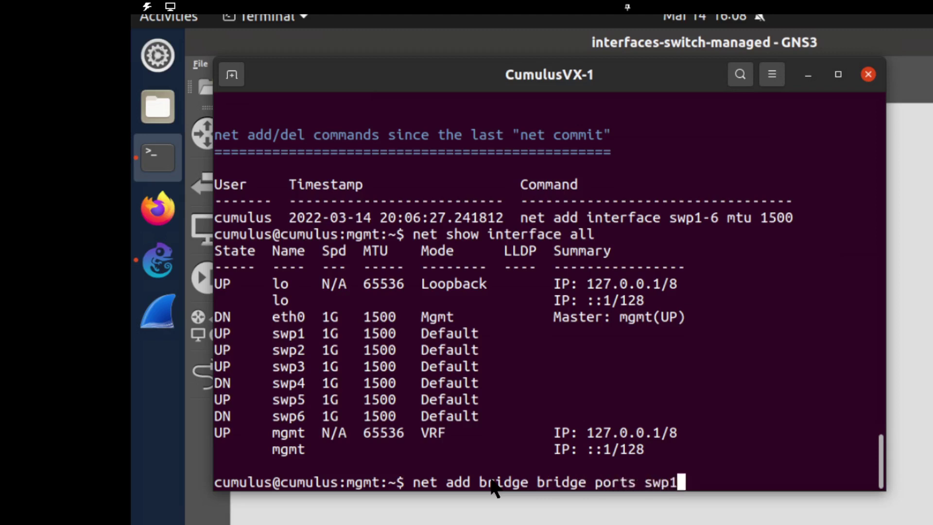
text(-54)
key(BackSpace)
key(BackSpace)
text(4)
key(Return)
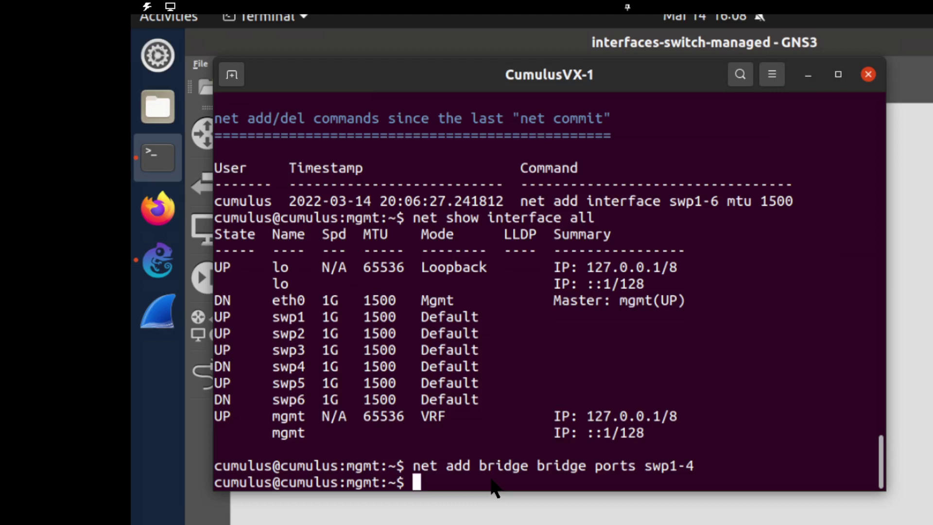
Step: Review the staged bridge configuration with net pending and apply it with net commit
text(net penf)
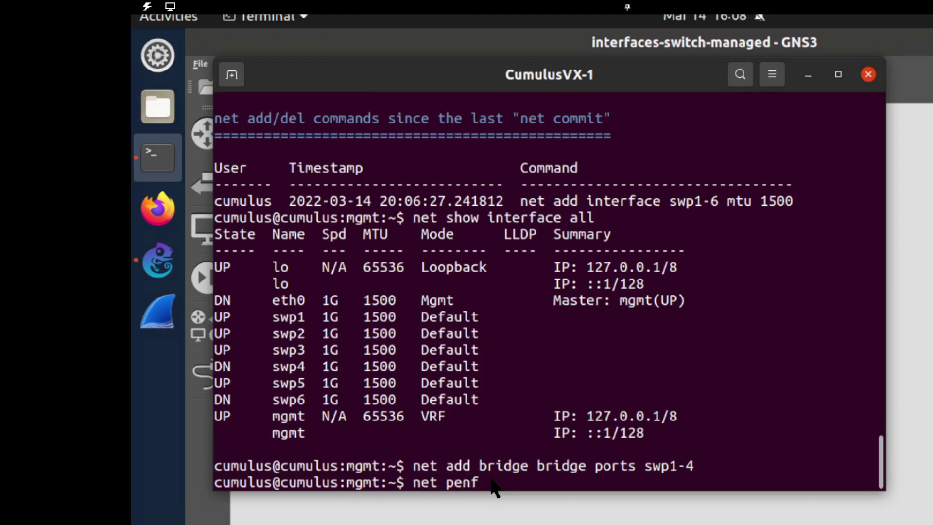
key(BackSpace)
text(ding)
key(Return)
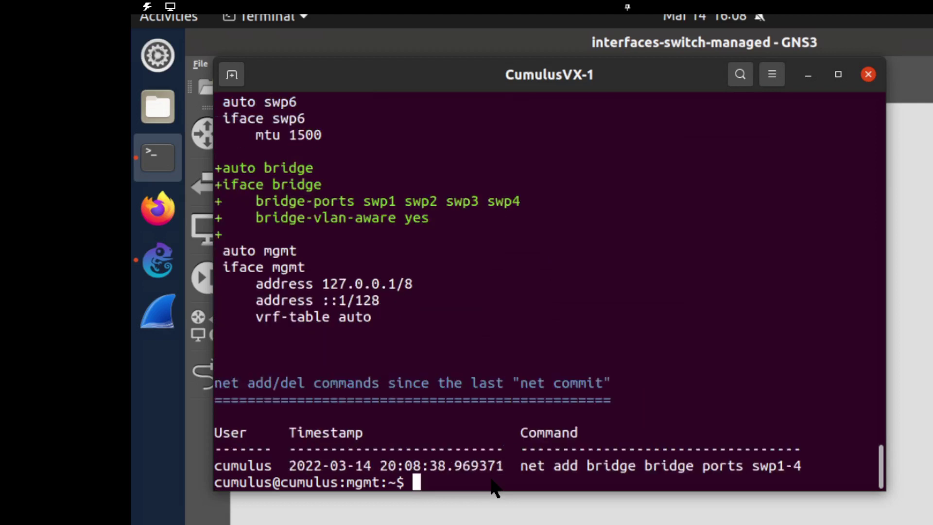
text(net commit)
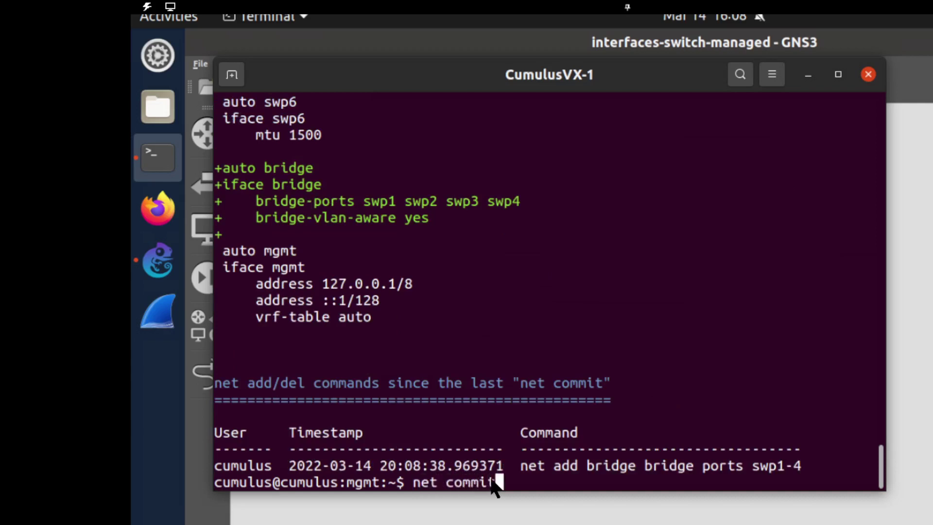
key(Return)
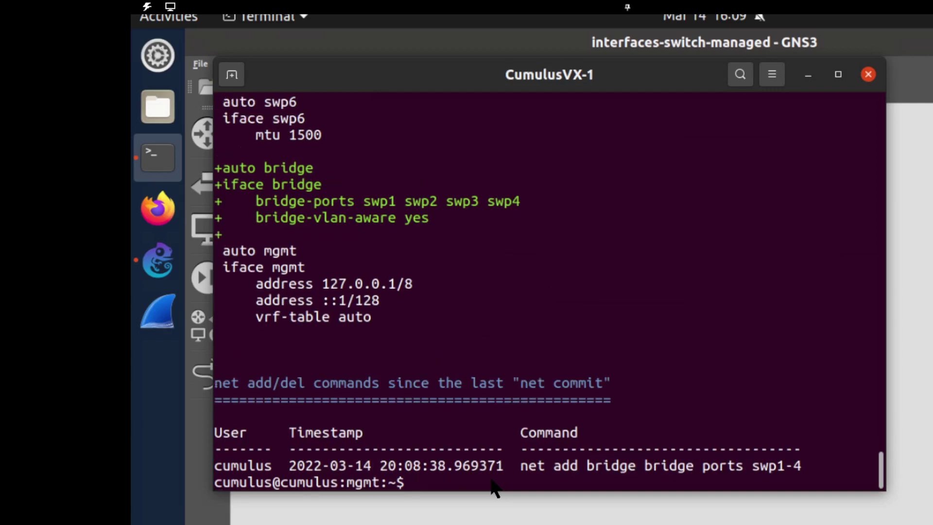
Step: Run net show interface all again to check the bridge and its member ports
key(Up)
key(Up)
key(Up)
key(Up)
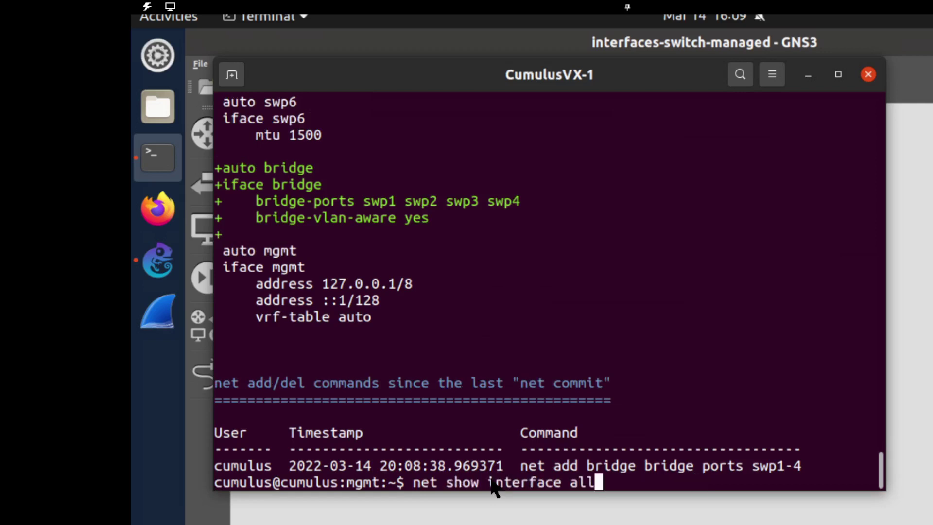
key(Return)
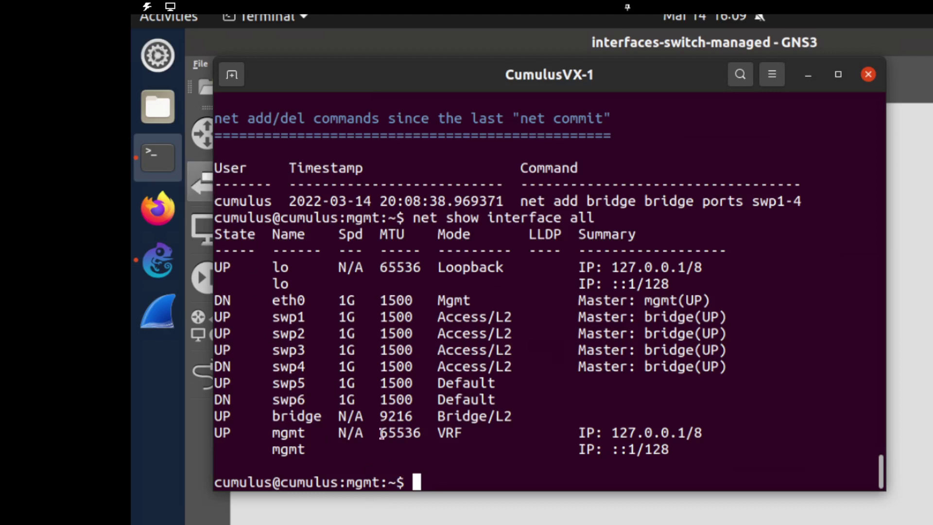
Step: Open PC1's console from the GNS3 topology and ping 10.0.0.2 once with the -c 1 option
click(427, 519)
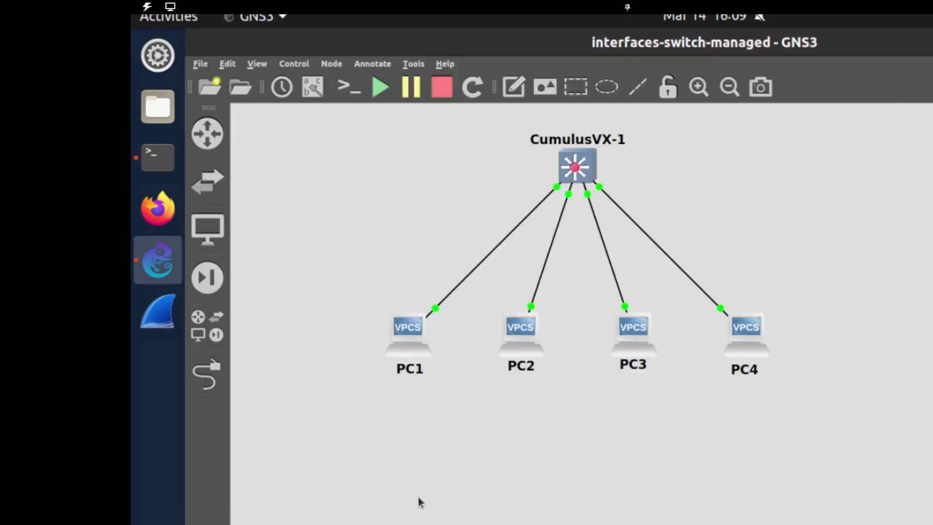
right_click(407, 331)
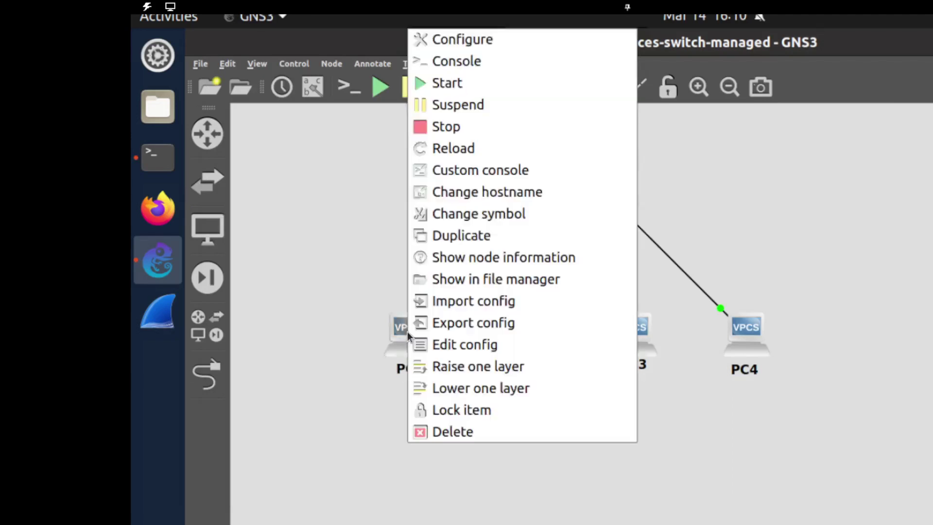
click(439, 63)
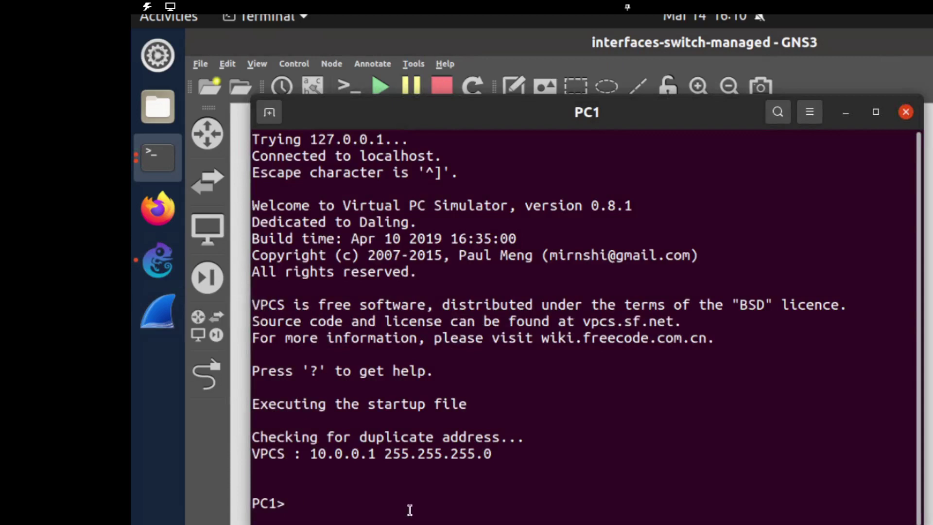
text(ping 1)
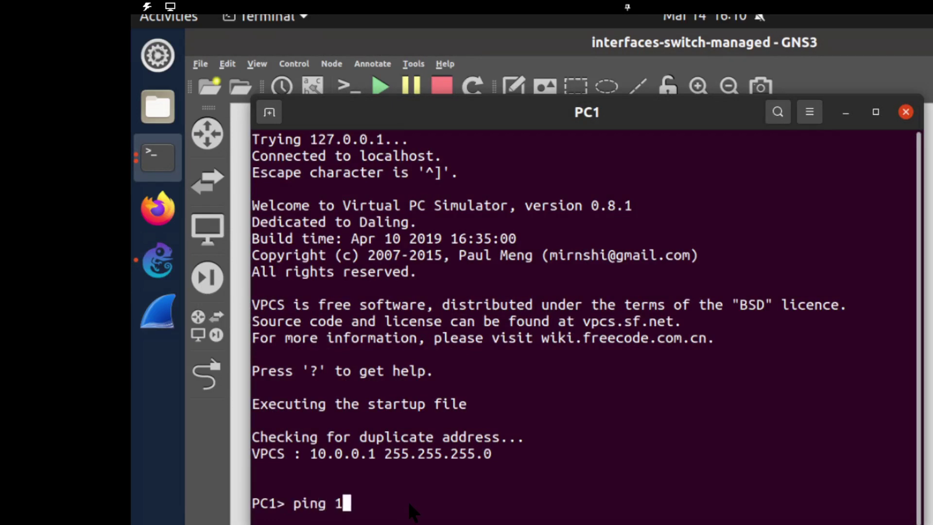
text(0.0.0.2 -)
text(c 1)
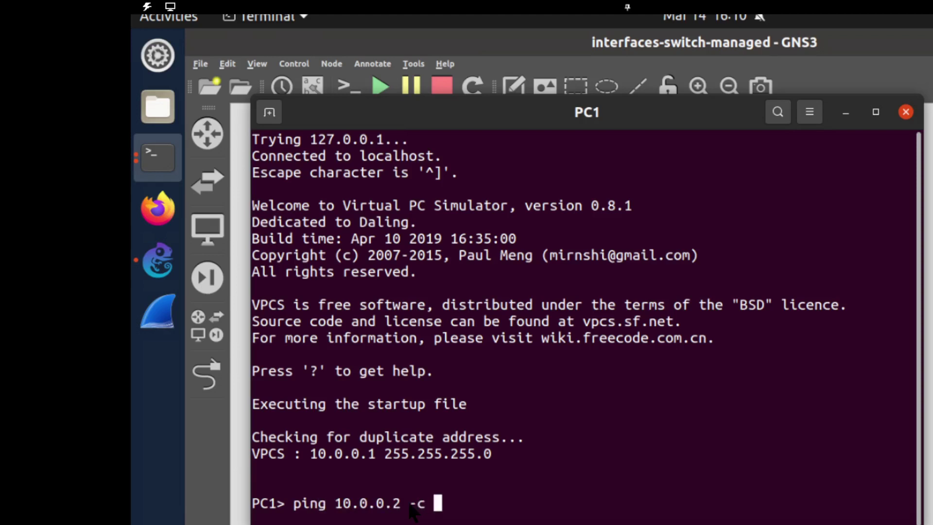
key(Return)
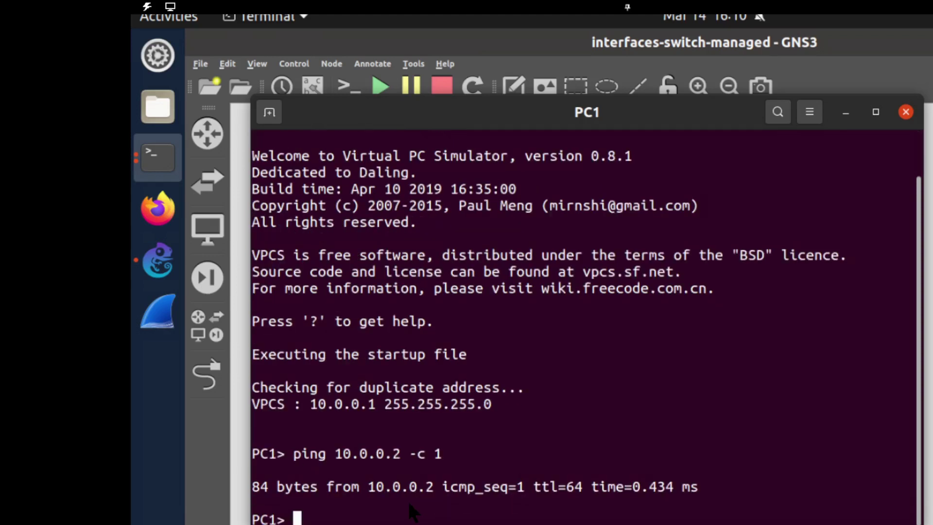
Step: Ping 10.0.0.3 once from PC1 with the -c 1 option
text(ping 10)
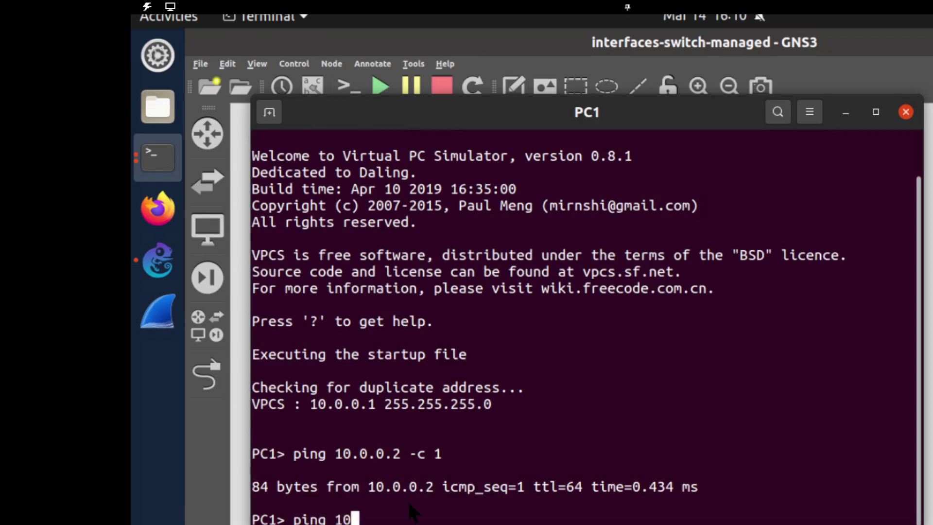
text(.0.0.3 -)
text(c 1)
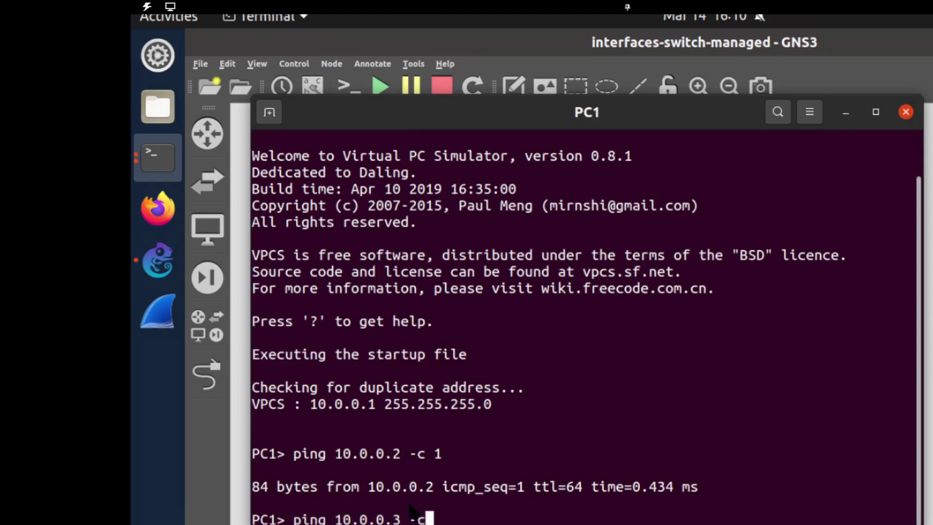
key(Return)
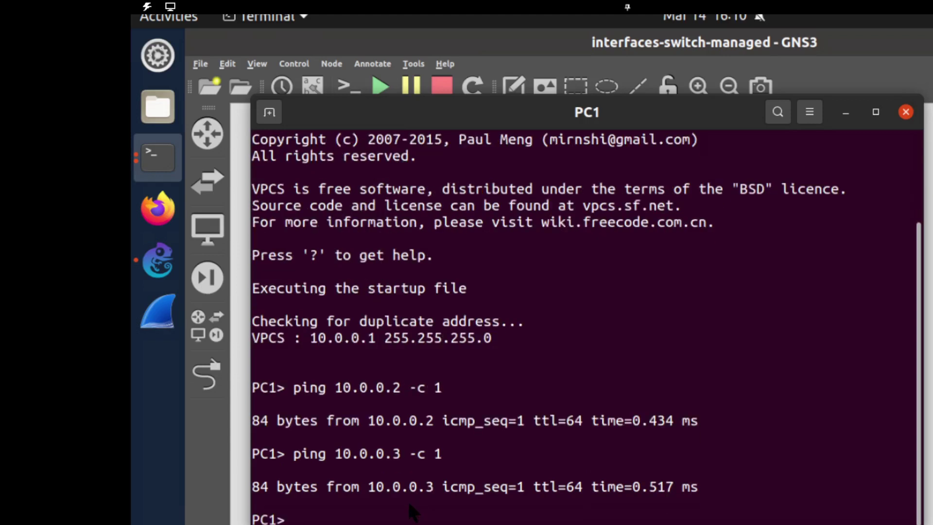
Step: Ping 10.0.0.4 once from PC1 with the -c 1 option
text(ping 10.0.0)
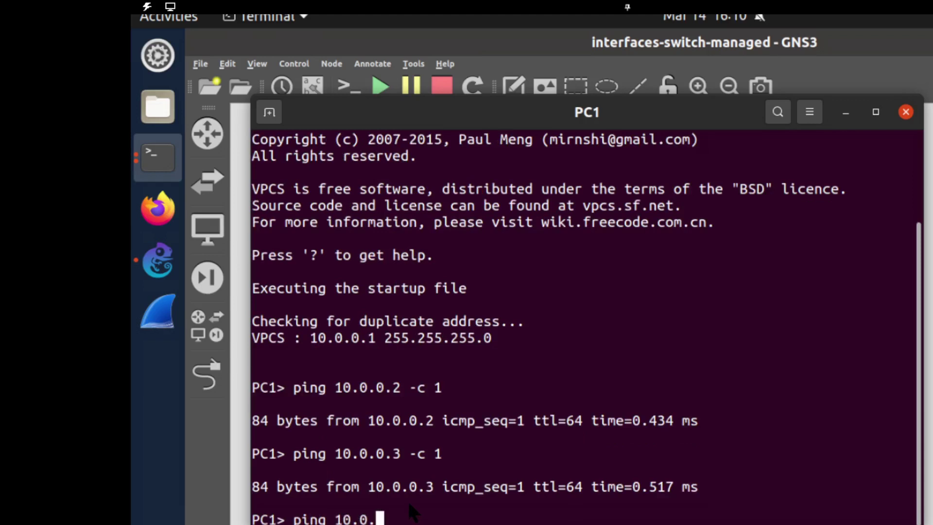
text(.14.1)
key(BackSpace)
key(BackSpace)
key(BackSpace)
text(4 -c 1)
key(Return)
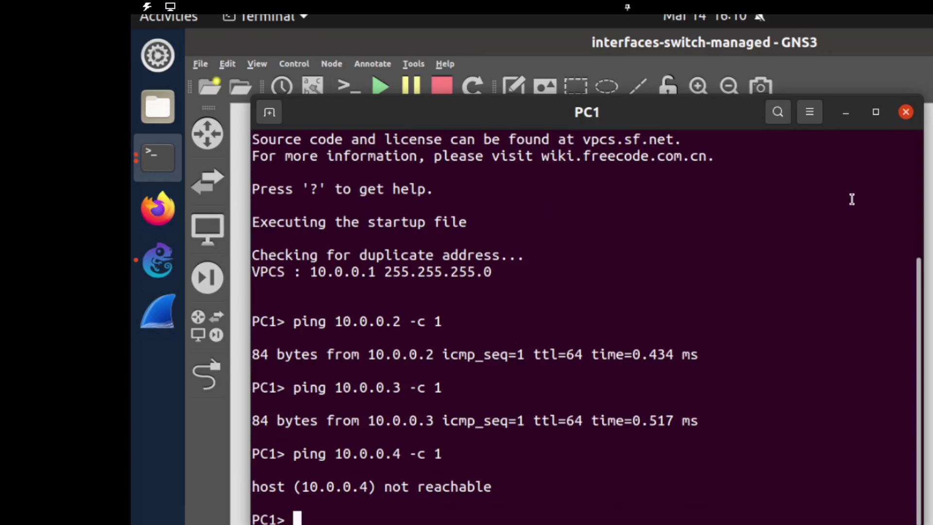
Step: Return to the GNS3 topology and delete the link between CumulusVX-1 and PC4
key(alt+Tab)
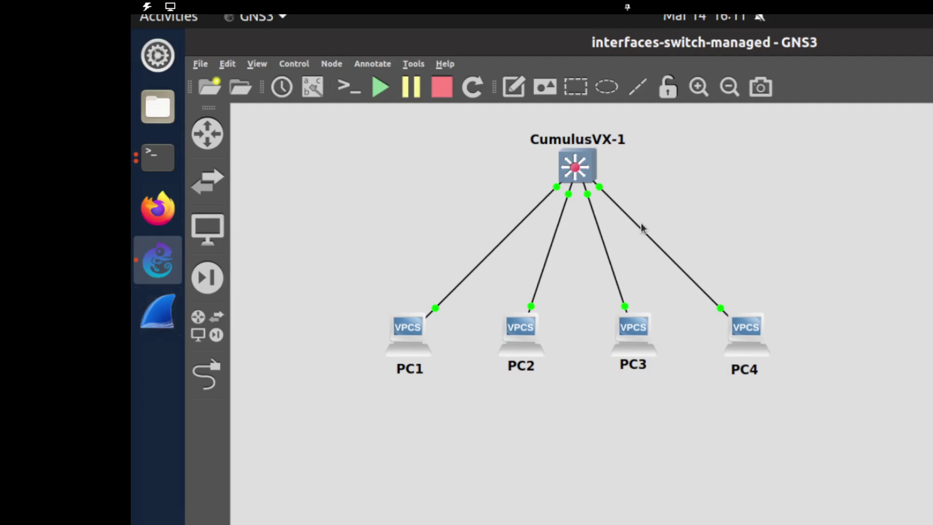
right_click(658, 250)
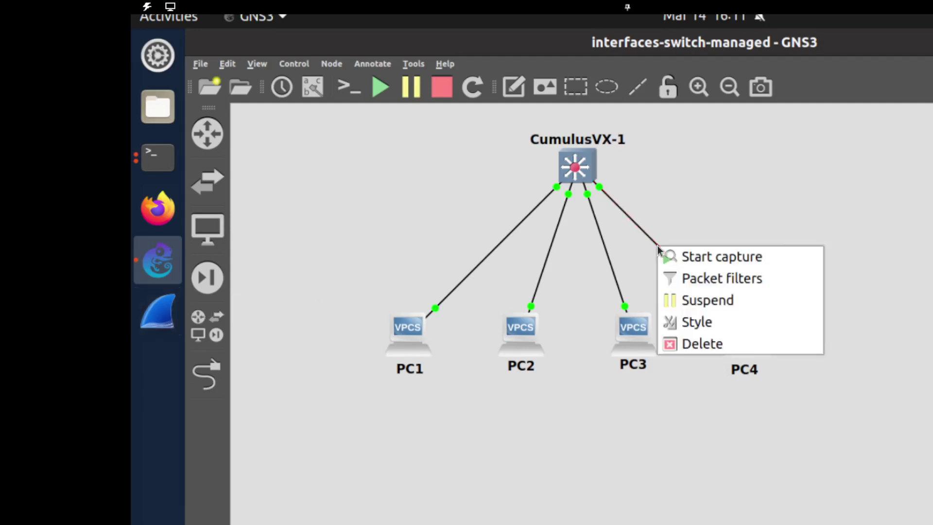
click(690, 347)
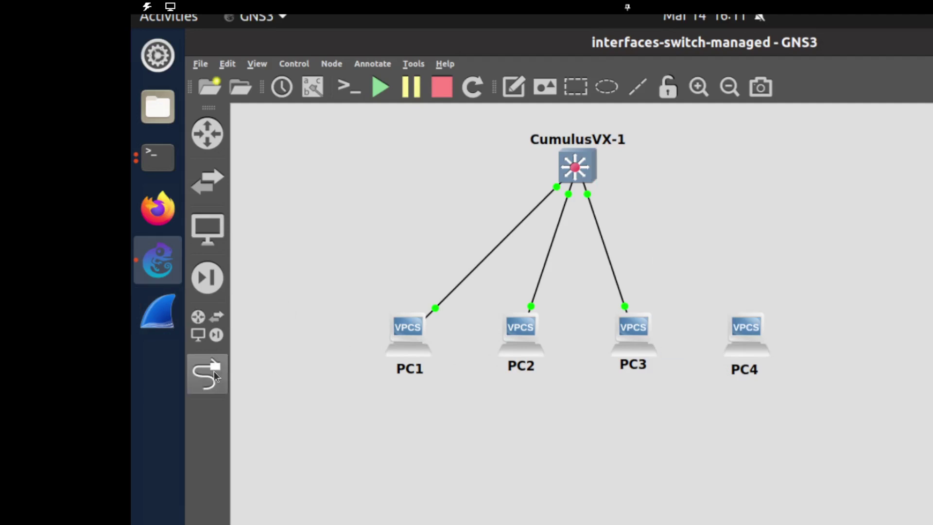
Step: Link PC4 to port swp4 on the CumulusVX-1 switch and leave link-adding mode
click(214, 371)
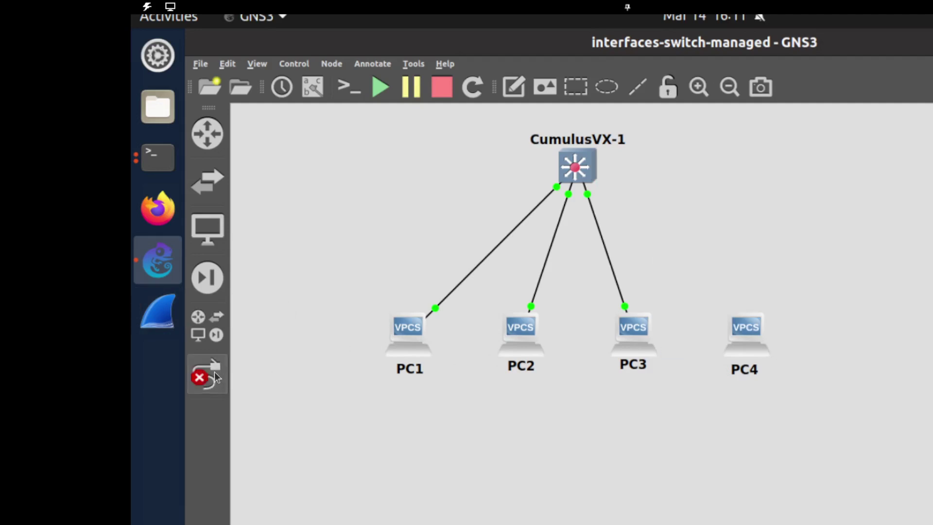
click(738, 341)
click(761, 348)
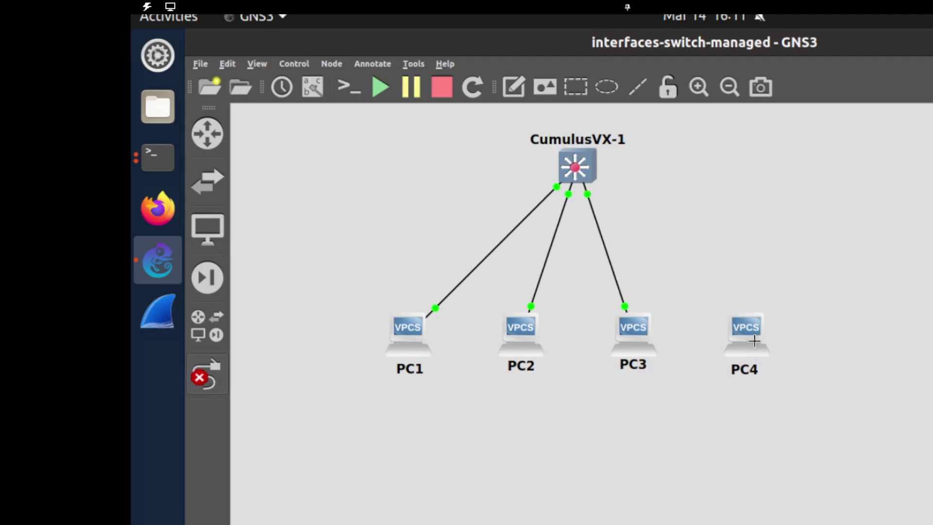
click(589, 177)
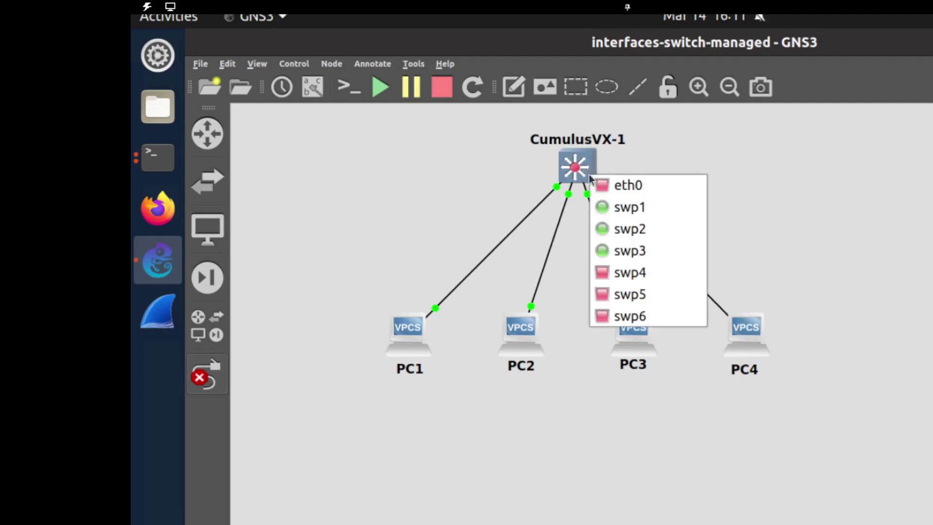
click(632, 277)
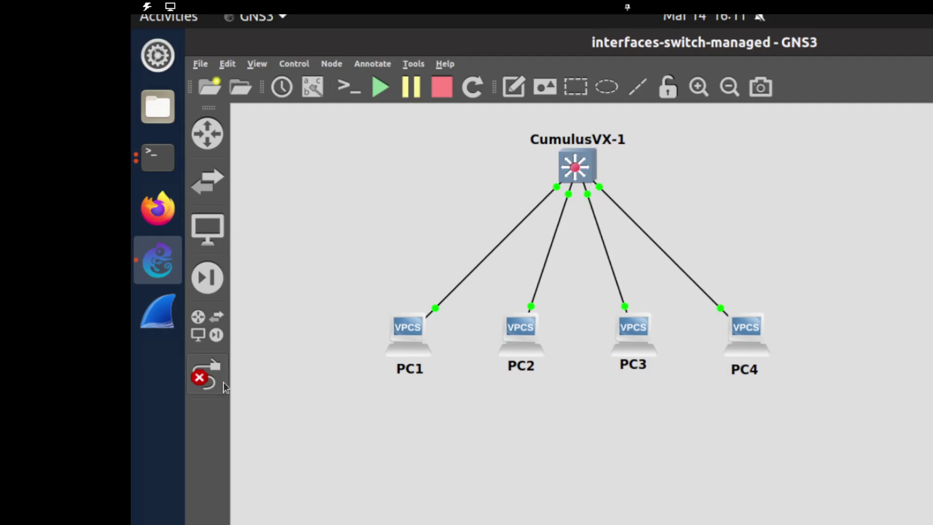
click(207, 383)
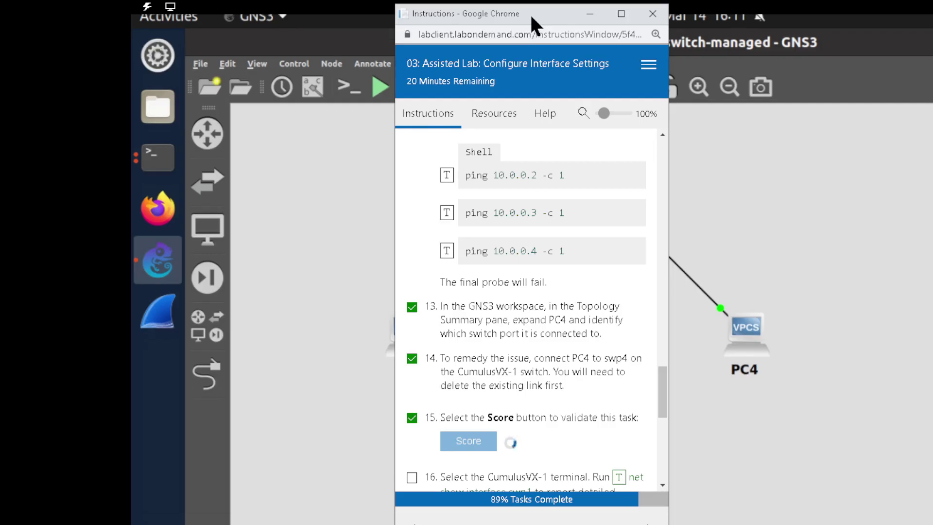
Step: Maximize the lab instructions window to read the upcoming task, and bring the CumulusVX-1 terminal to the front
double_click(529, 14)
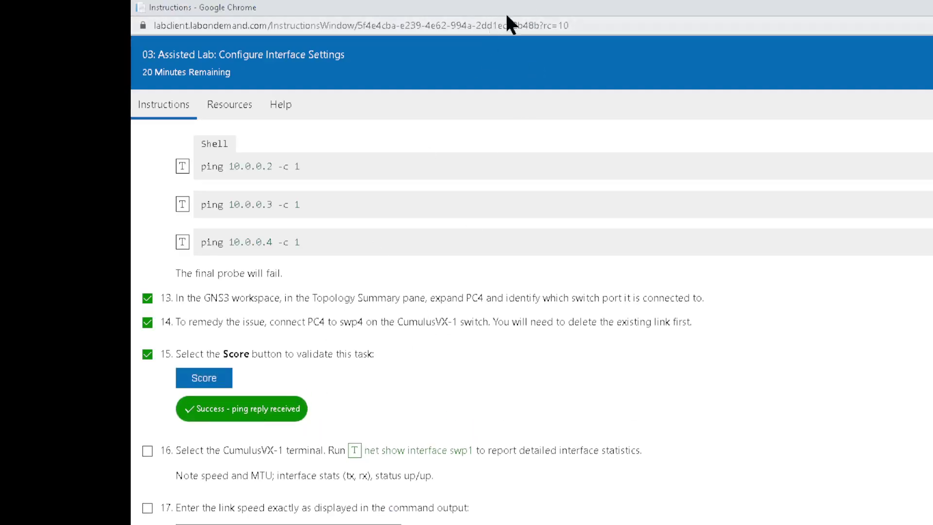
key(alt+Tab)
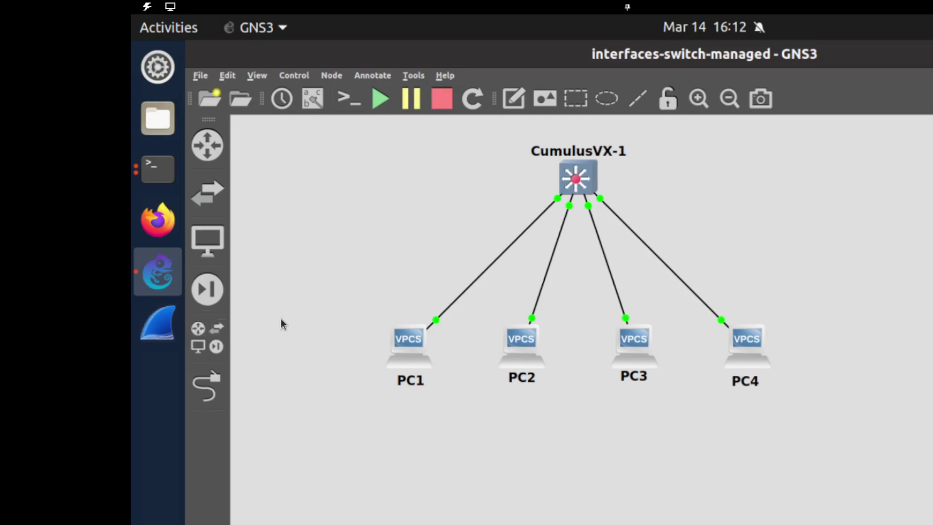
click(164, 175)
click(163, 175)
click(163, 175)
click(163, 175)
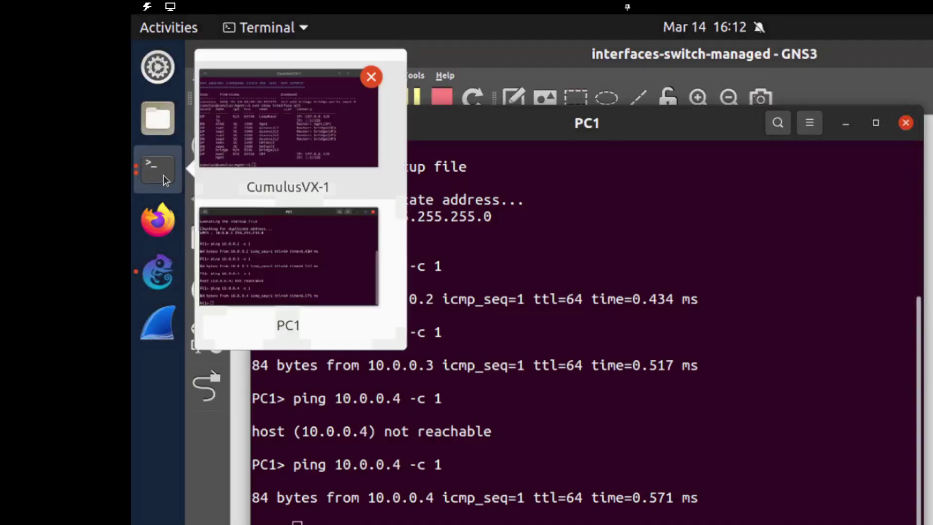
click(275, 146)
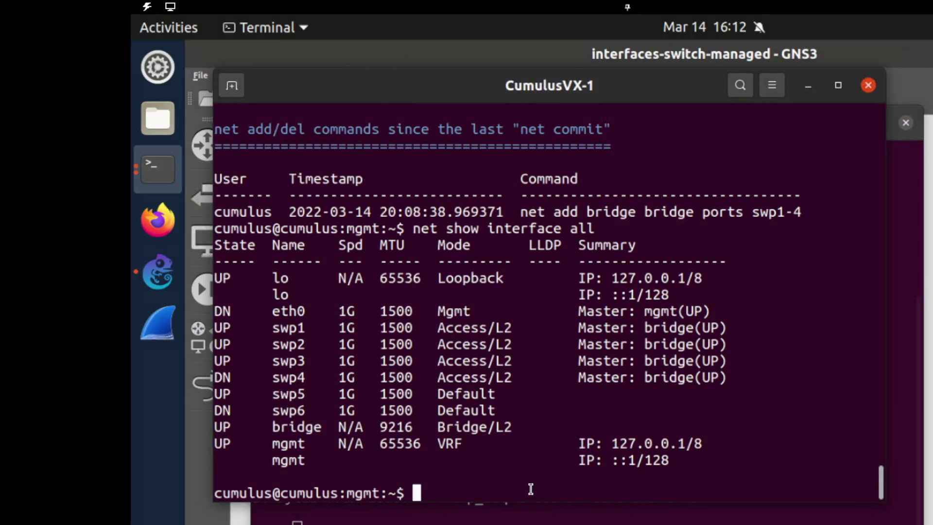
Step: Run net show interface swp1 on CumulusVX-1 to report the port's detailed statistics
text(net s)
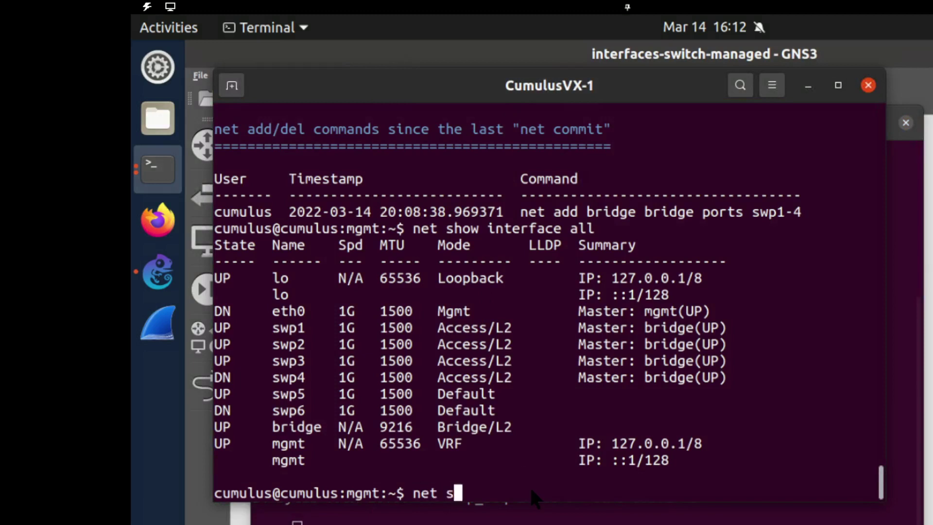
text(how interface )
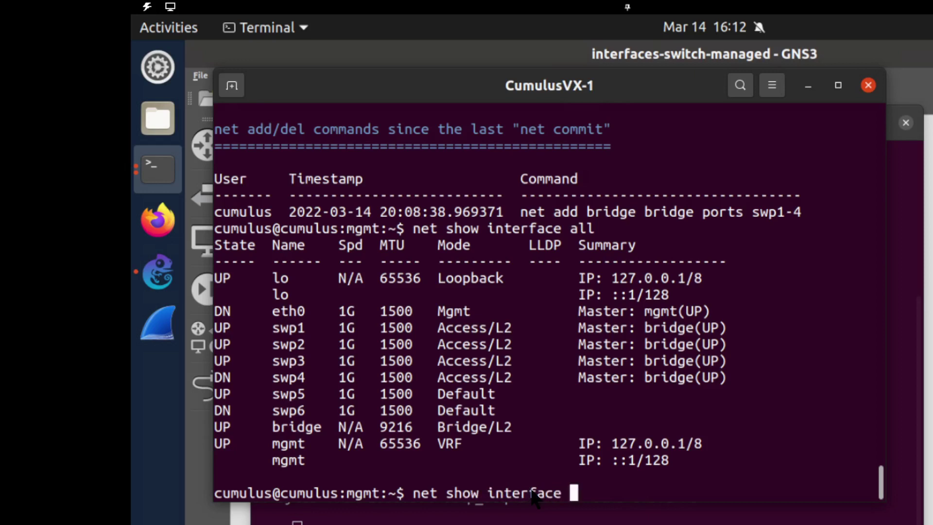
text(swp1)
key(Return)
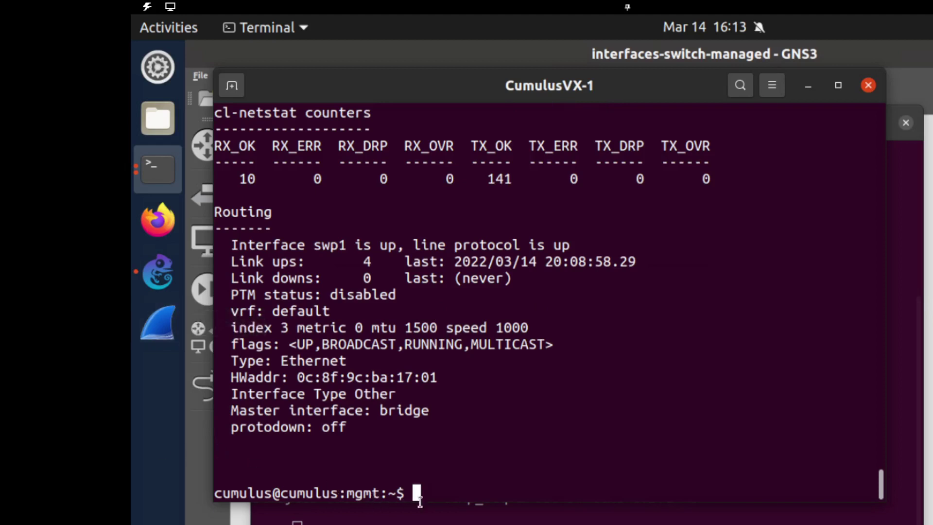
Step: Run net show bridge macs on CumulusVX-1 to display the MAC address table
text(et show)
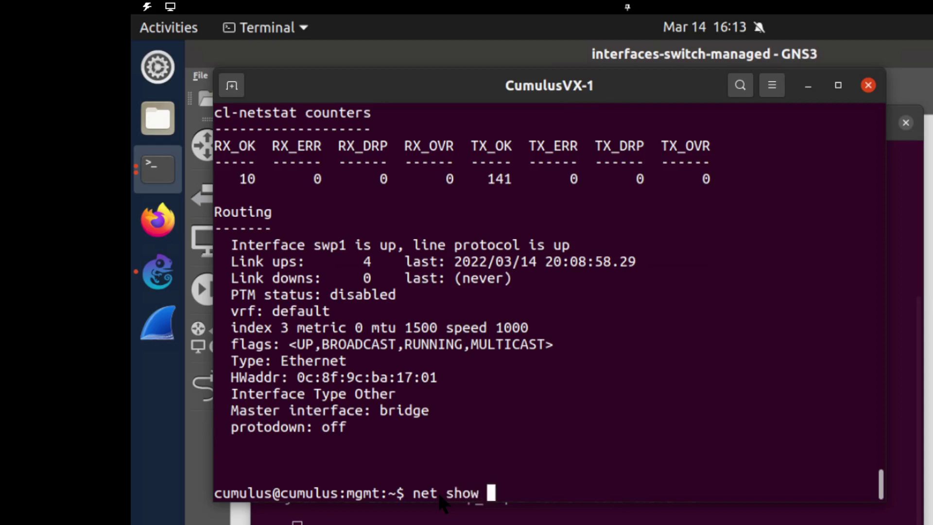
text( bridge )
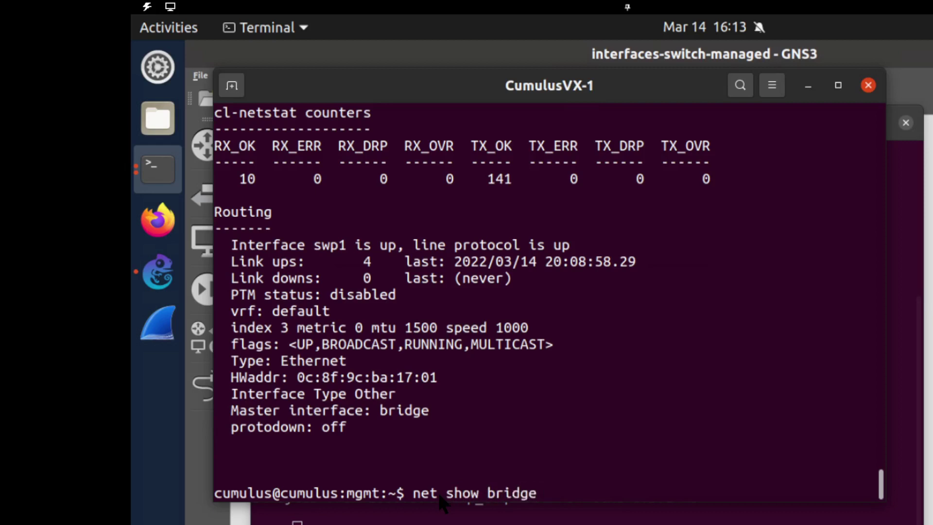
text(macs)
key(Return)
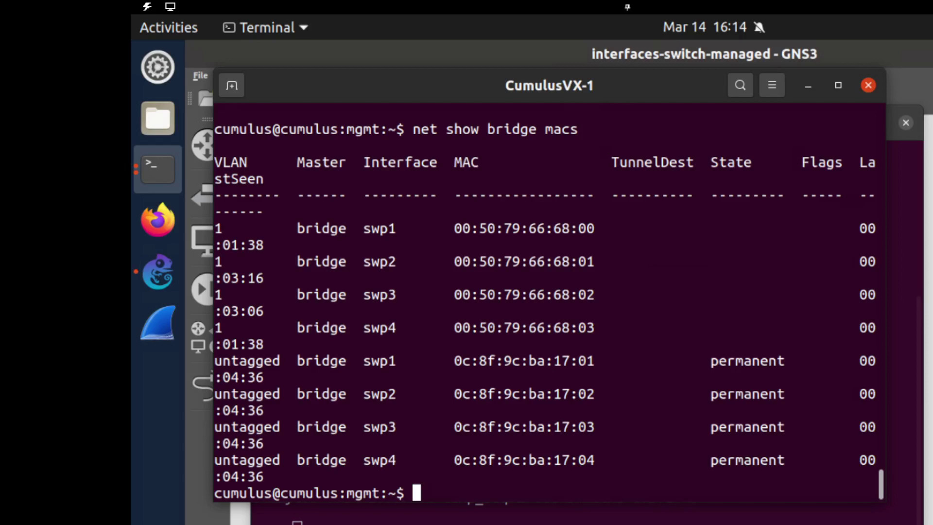
Step: Switch to the lab instructions in Chrome, mark comprehensive question 1 as done and check its answer, Hub
drag(131, 73, 665, 34)
double_click(666, 34)
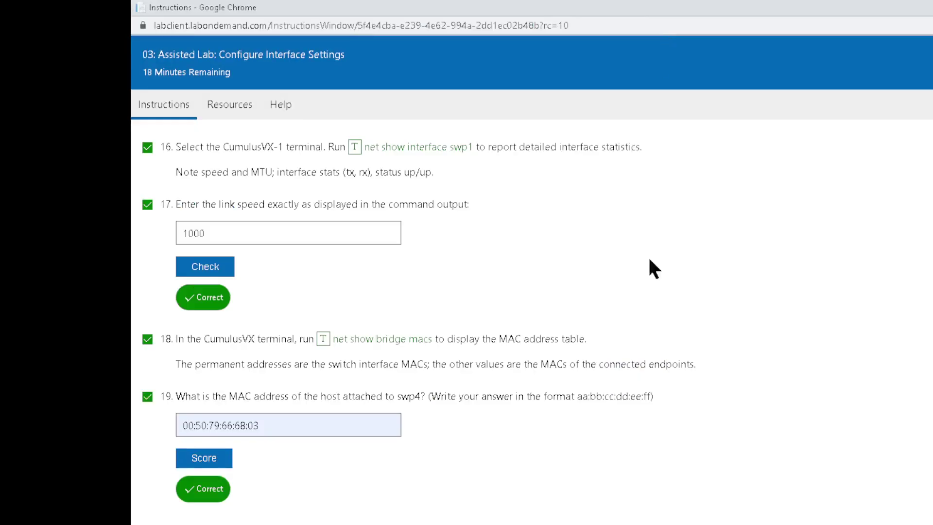
scroll(653, 383, down, 8)
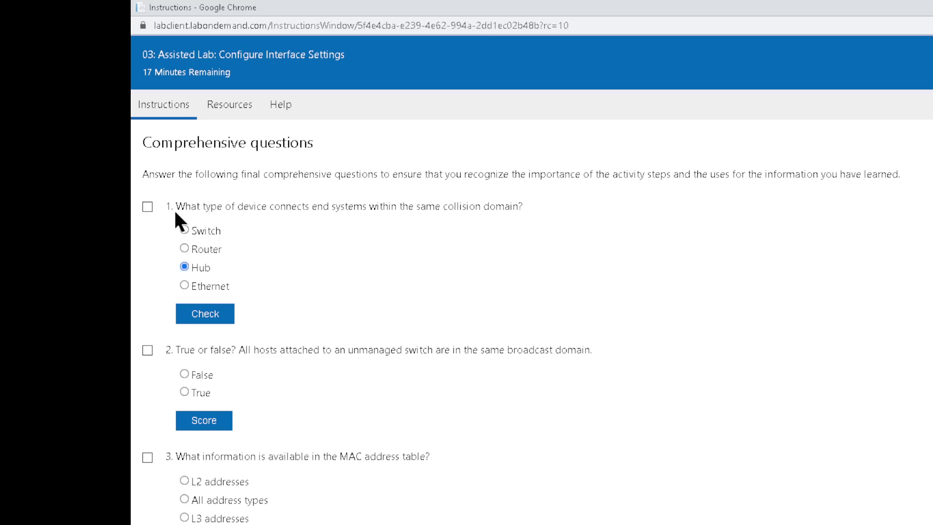
click(147, 207)
click(209, 318)
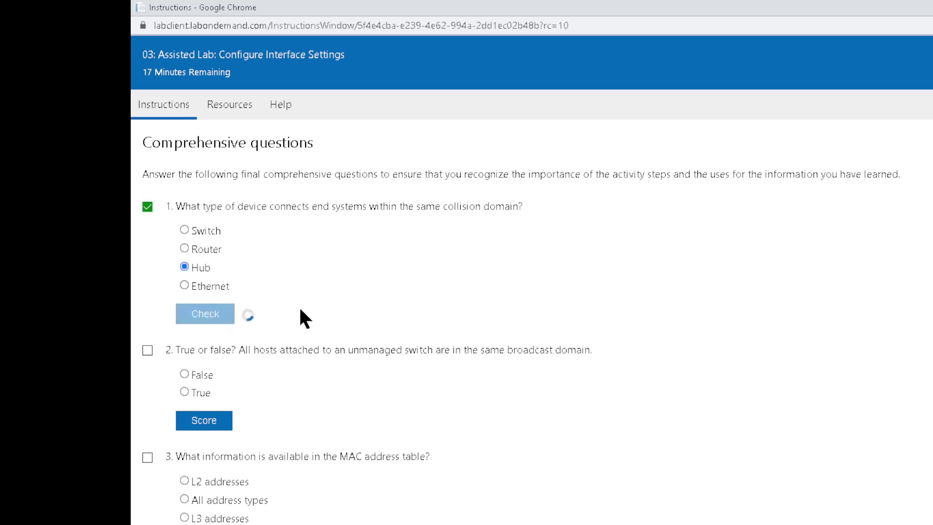
Step: Answer True to question 2 about hosts on an unmanaged switch sharing a broadcast domain, and score it
scroll(327, 310, down, 2)
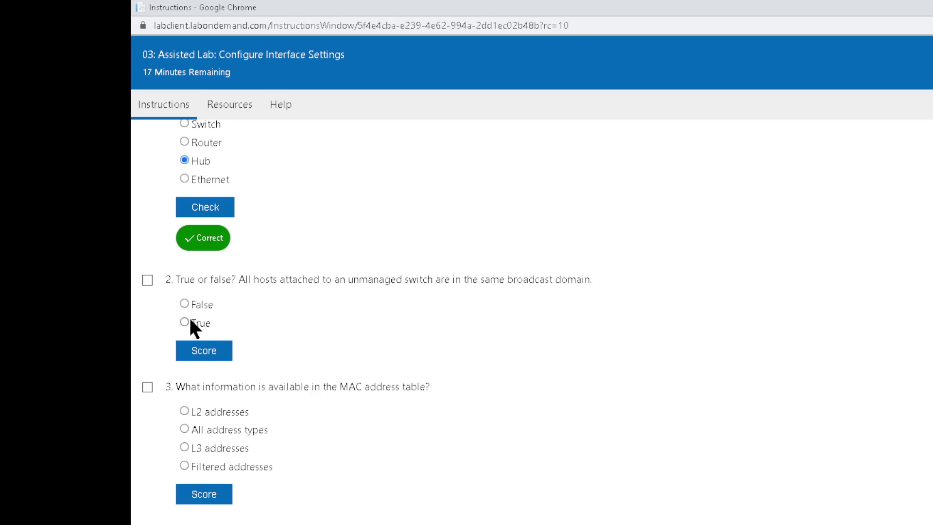
click(211, 352)
scroll(302, 344, down, 1)
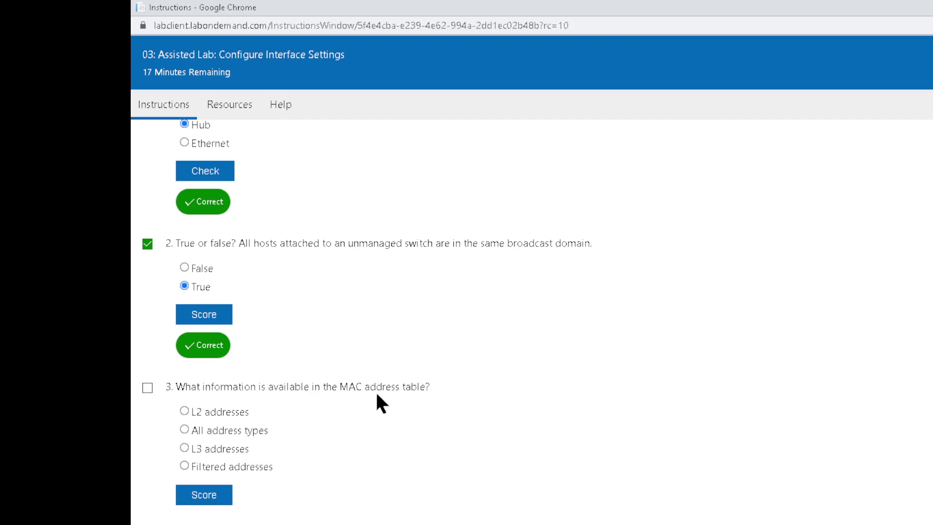
Step: Answer question 3 about the MAC address table with L2 addresses and score it
click(189, 411)
click(199, 496)
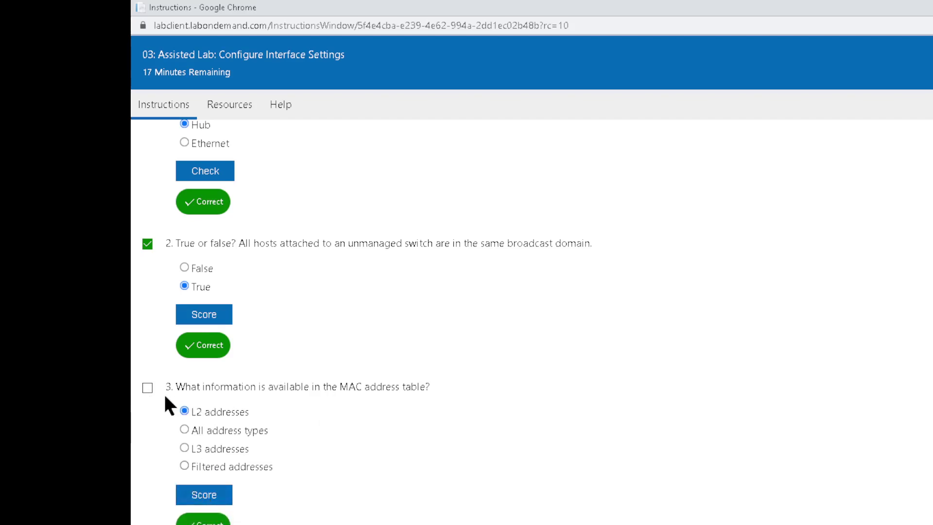
scroll(434, 427, down, 1)
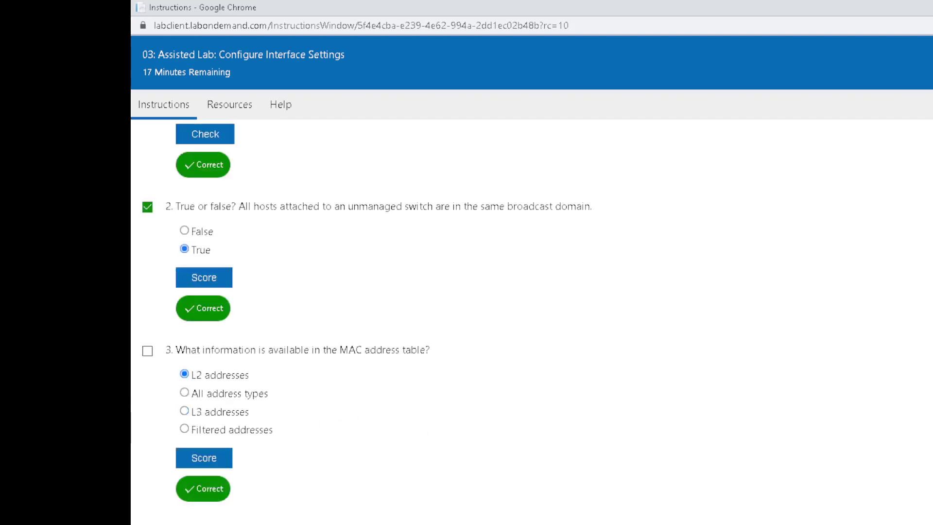